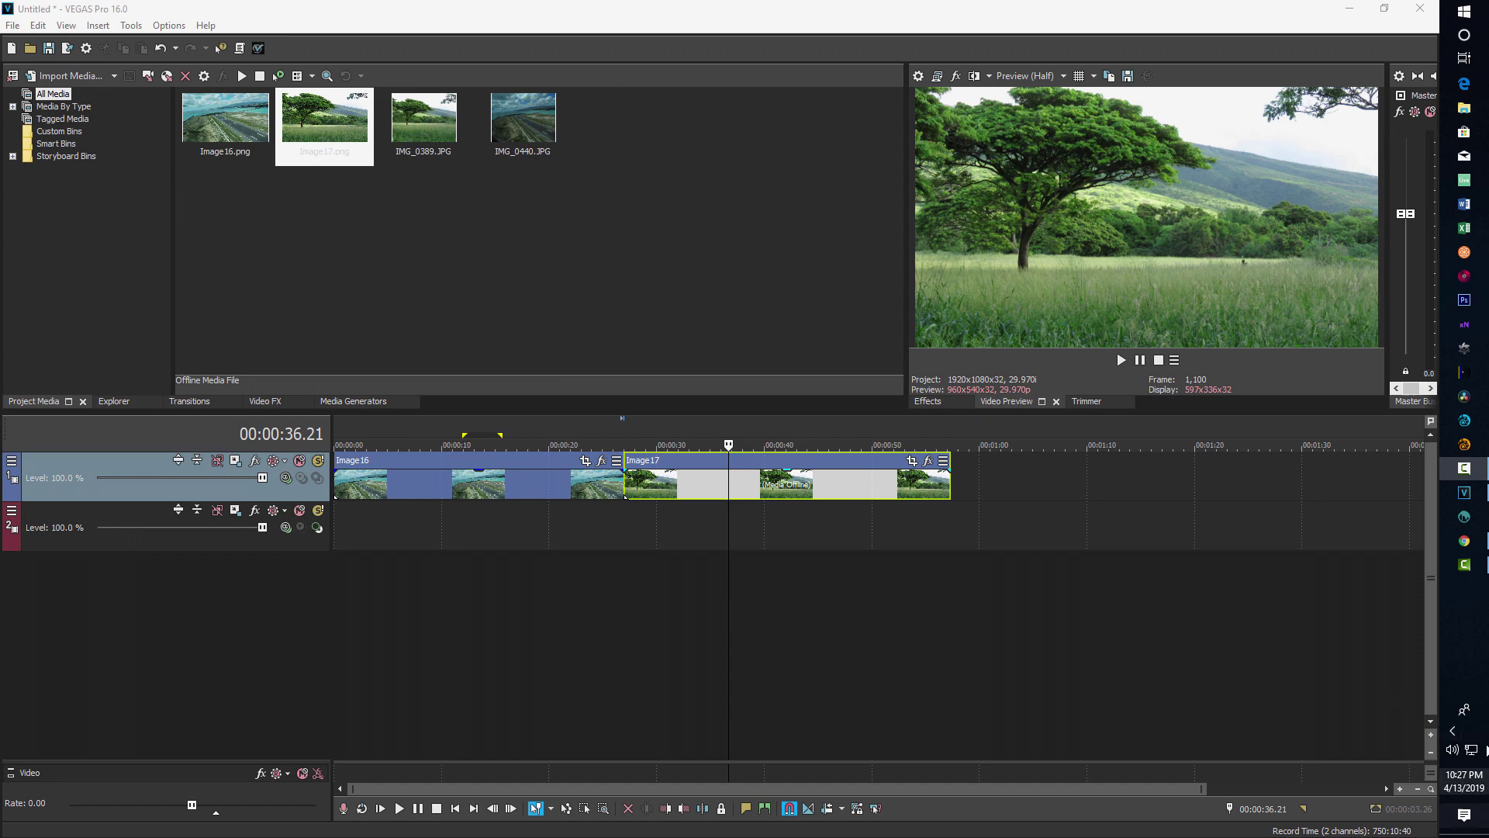
- Delete the empty second video track and drop the default Star Wipe between Image16 and Image17
{"action": "mouse_move", "coordinate": [702, 491]}
{"action": "left_mouse_down"}
{"action": "mouse_move", "coordinate": [738, 486]}
{"action": "mouse_move", "coordinate": [702, 488]}
{"action": "left_mouse_up"}
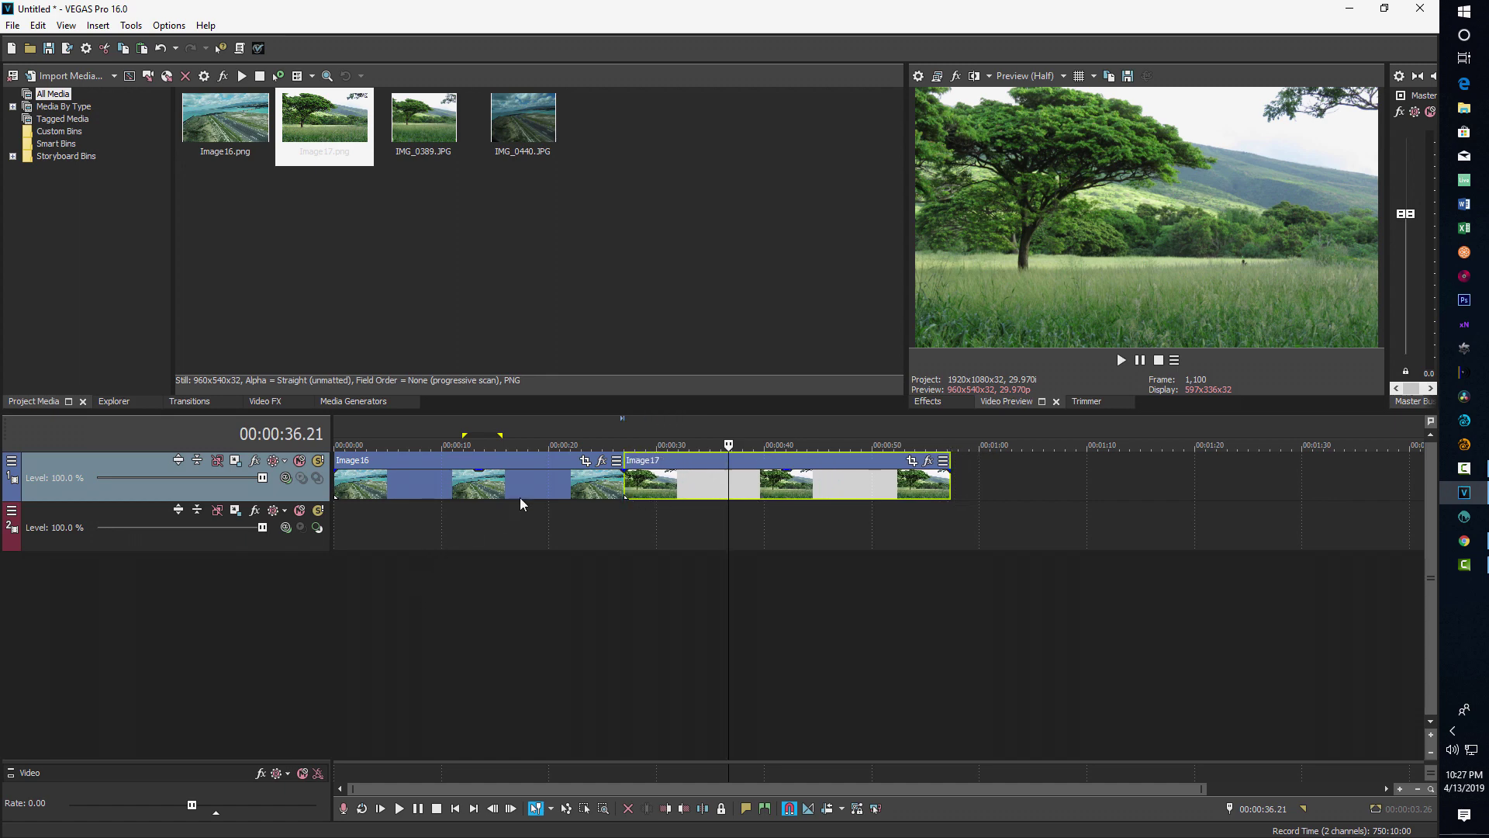
{"action": "left_click", "coordinate": [240, 543]}
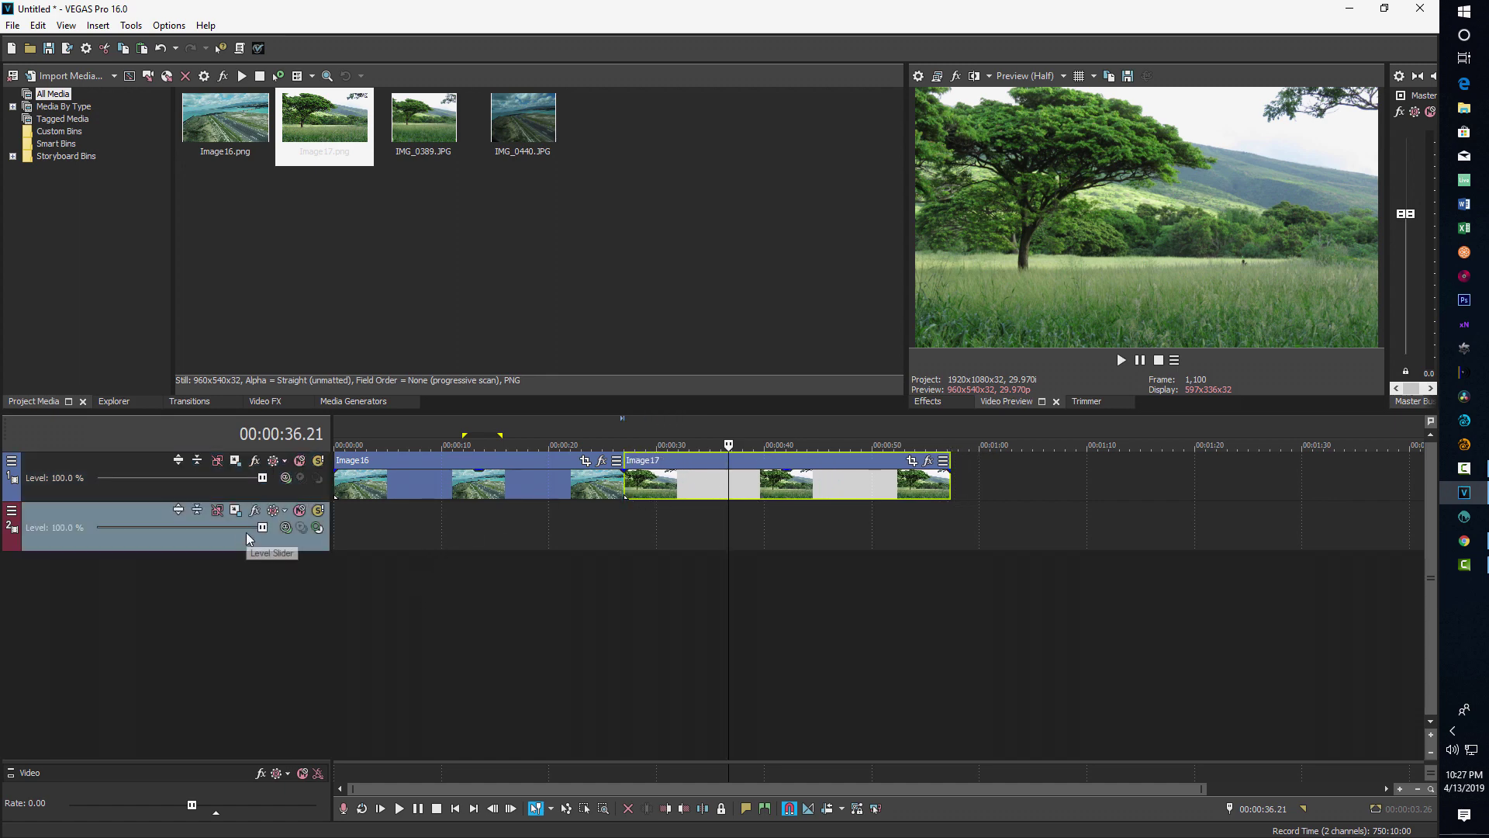
{"action": "key", "text": "Delete"}
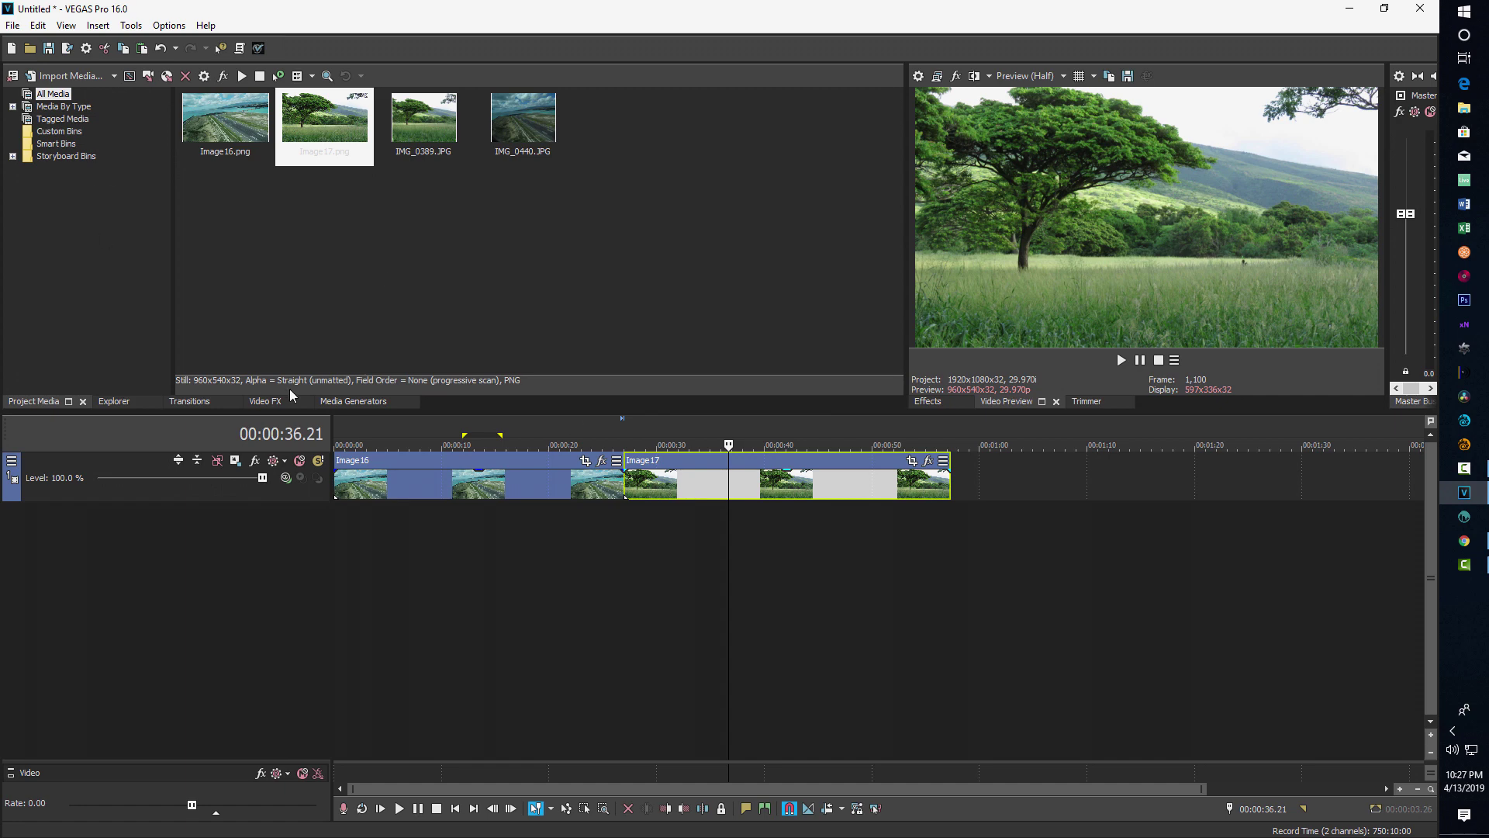
{"action": "left_click", "coordinate": [199, 403]}
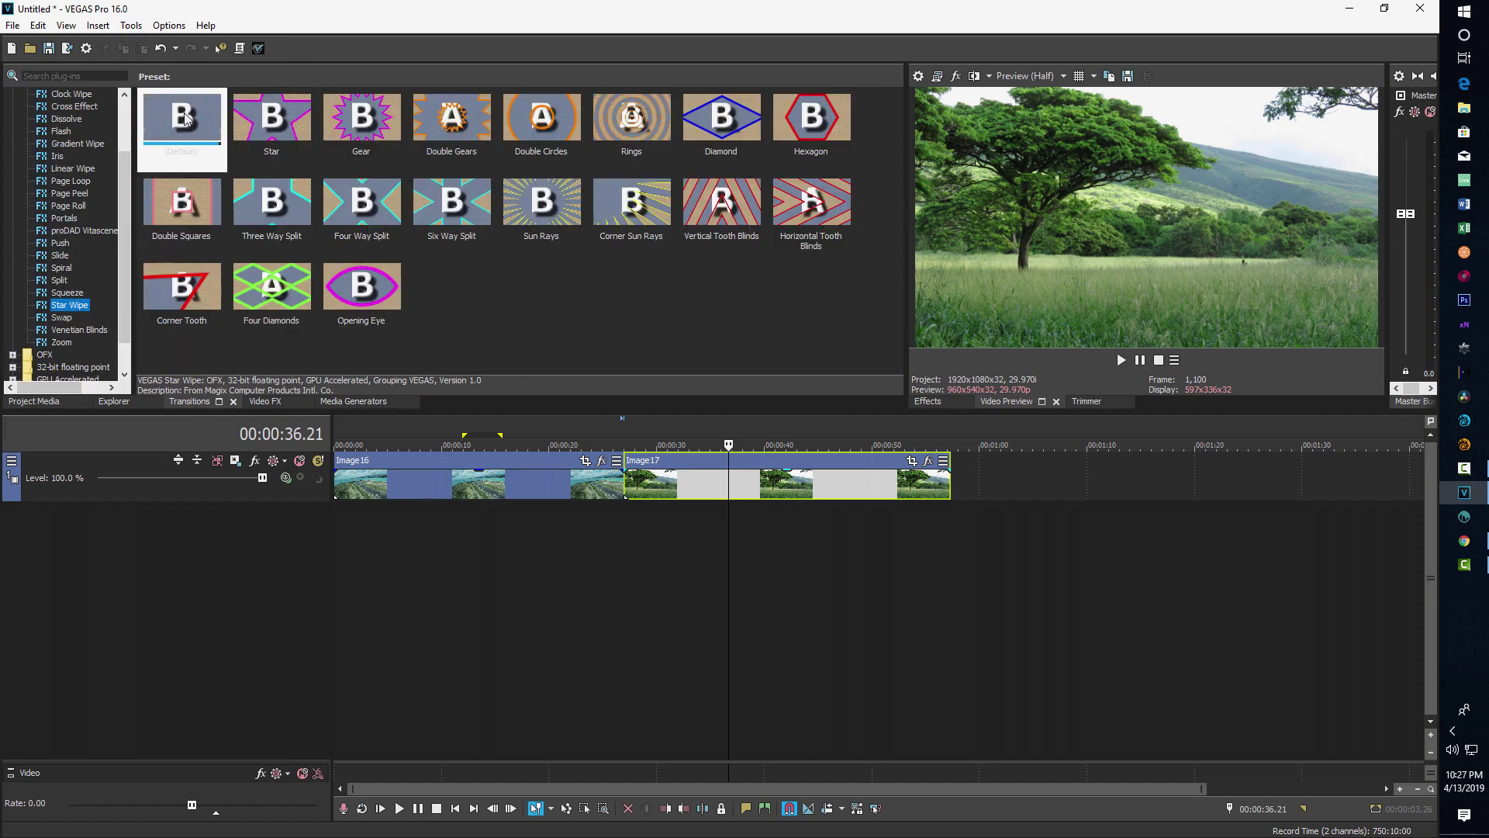
{"action": "left_click_drag", "start_coordinate": [187, 118], "coordinate": [624, 478]}
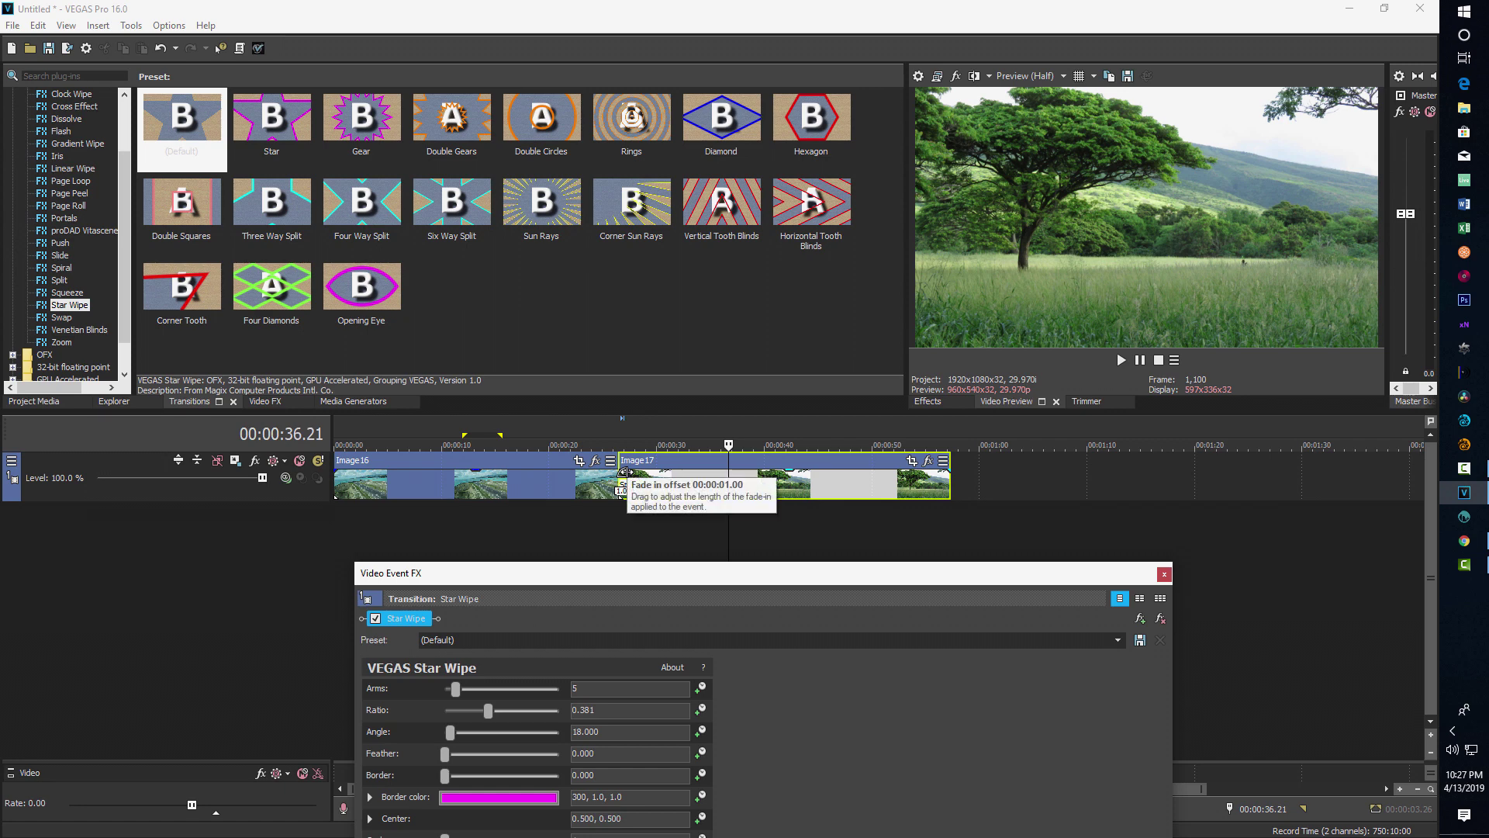
- Lengthen the Star Wipe overlap into Image17 to about 00:00:02.28
{"action": "mouse_move", "coordinate": [625, 472]}
{"action": "left_mouse_down"}
{"action": "mouse_move", "coordinate": [667, 470]}
{"action": "mouse_move", "coordinate": [628, 470]}
{"action": "mouse_move", "coordinate": [643, 468]}
{"action": "left_mouse_up"}
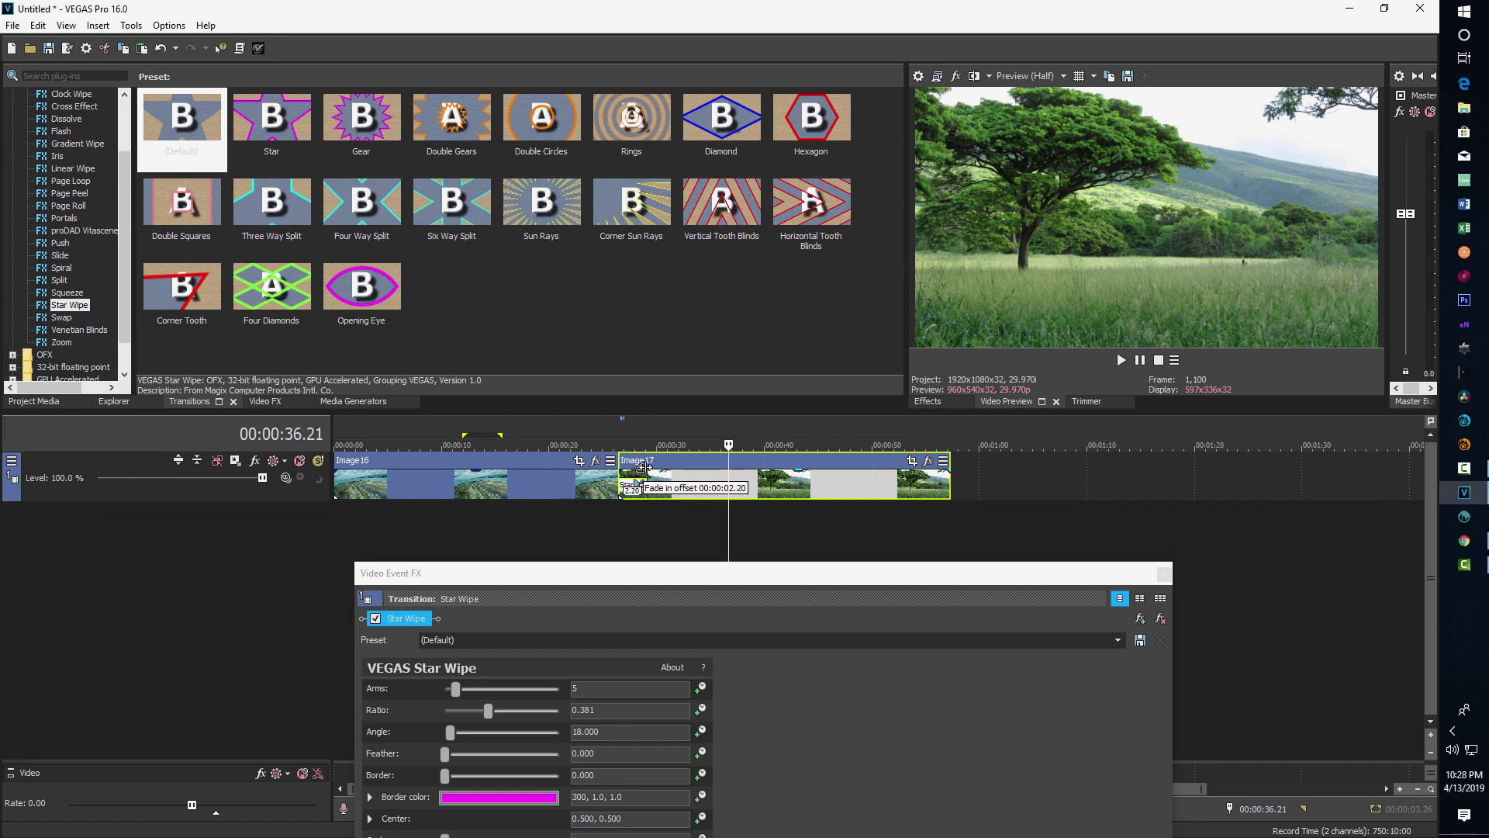
{"action": "mouse_move", "coordinate": [643, 467]}
{"action": "left_mouse_down"}
{"action": "mouse_move", "coordinate": [658, 468]}
{"action": "mouse_move", "coordinate": [644, 468]}
{"action": "left_mouse_up"}
{"action": "left_click_drag", "start_coordinate": [643, 468], "coordinate": [646, 469]}
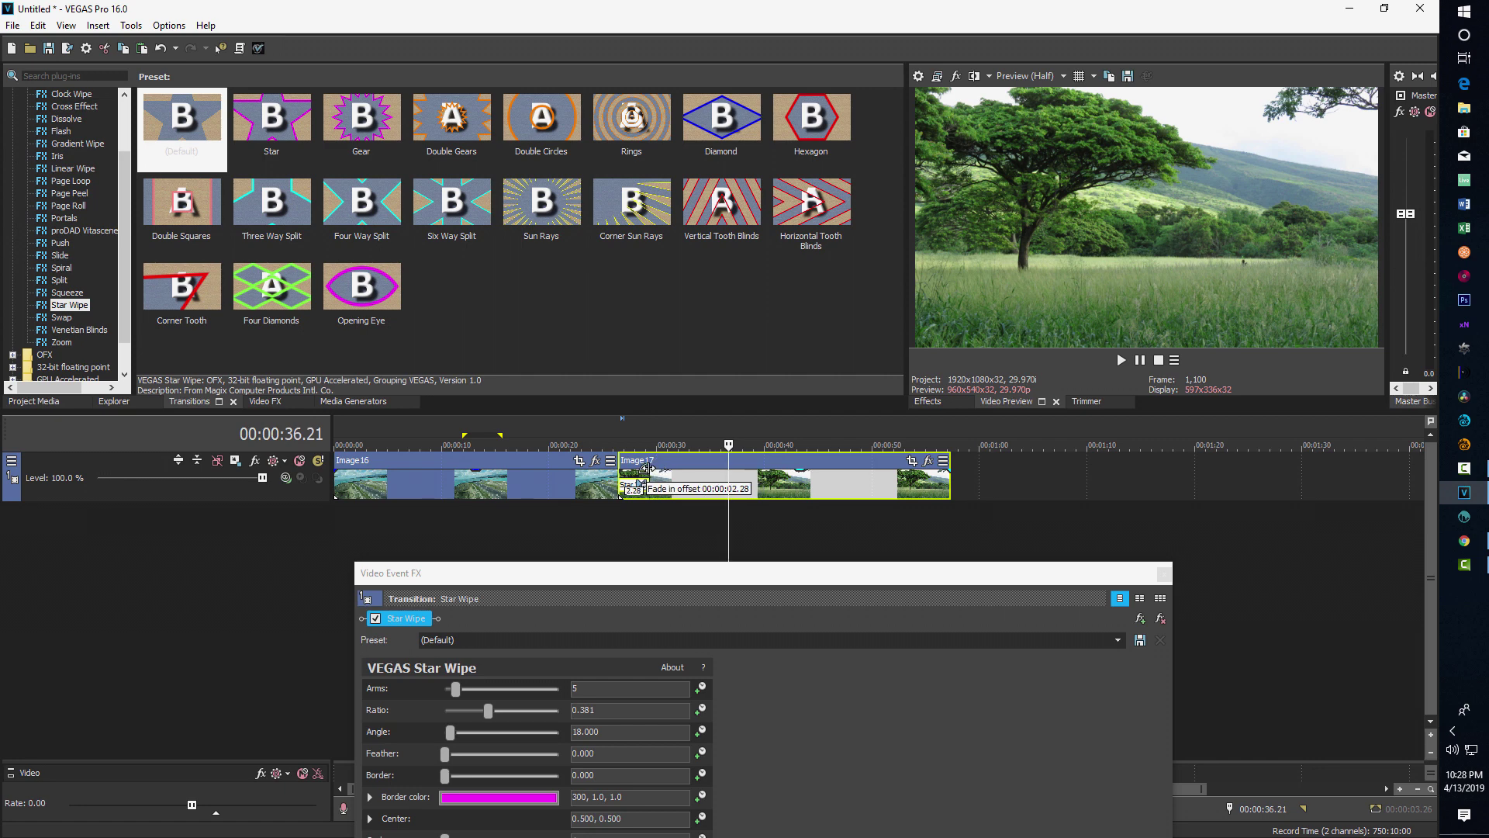
{"action": "left_click", "coordinate": [580, 535]}
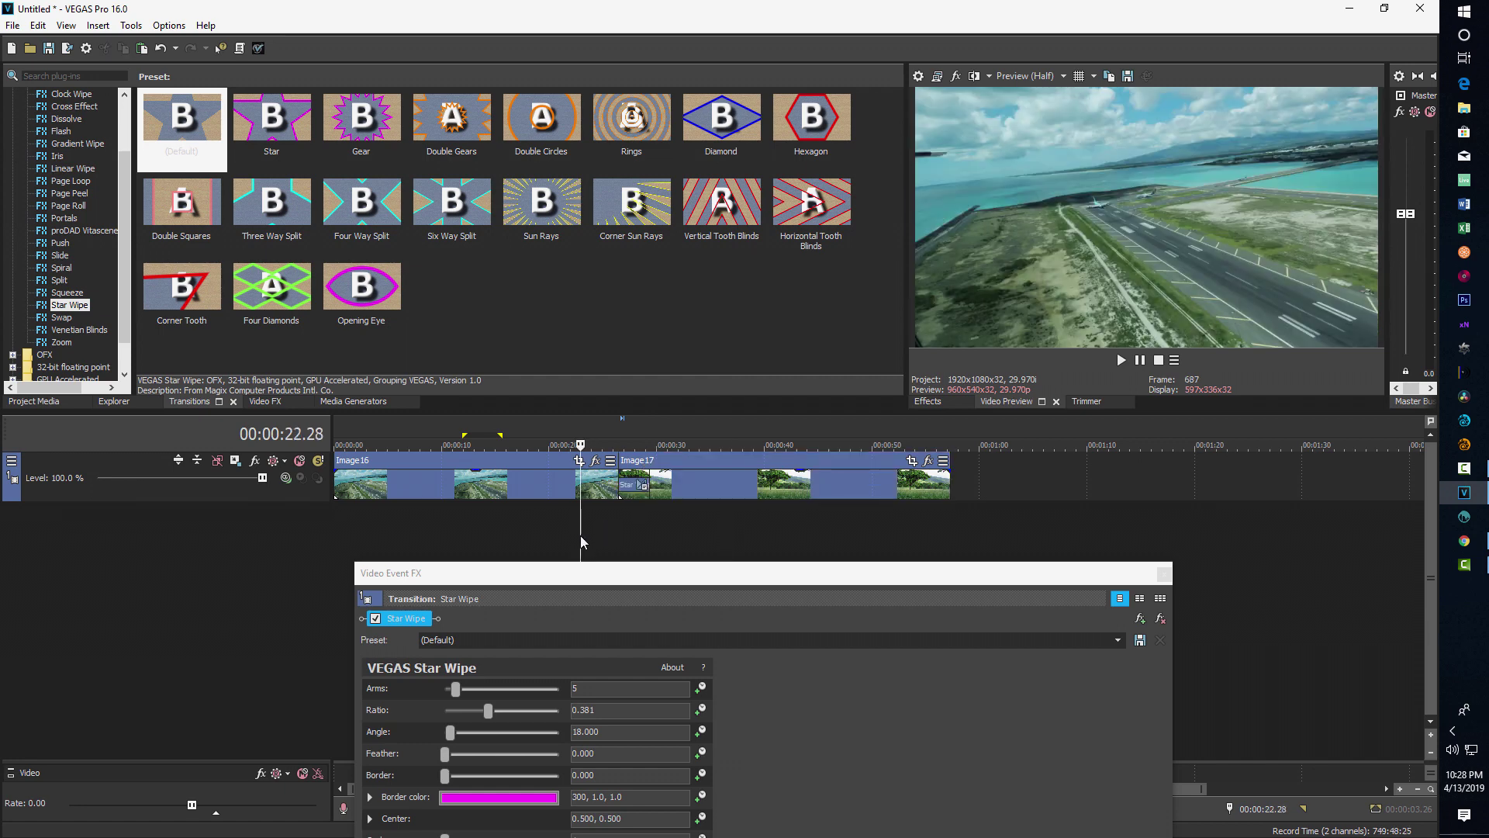
- Play back the default Star Wipe between Image16 and Image17 a few times to preview it
{"action": "key", "text": "space"}
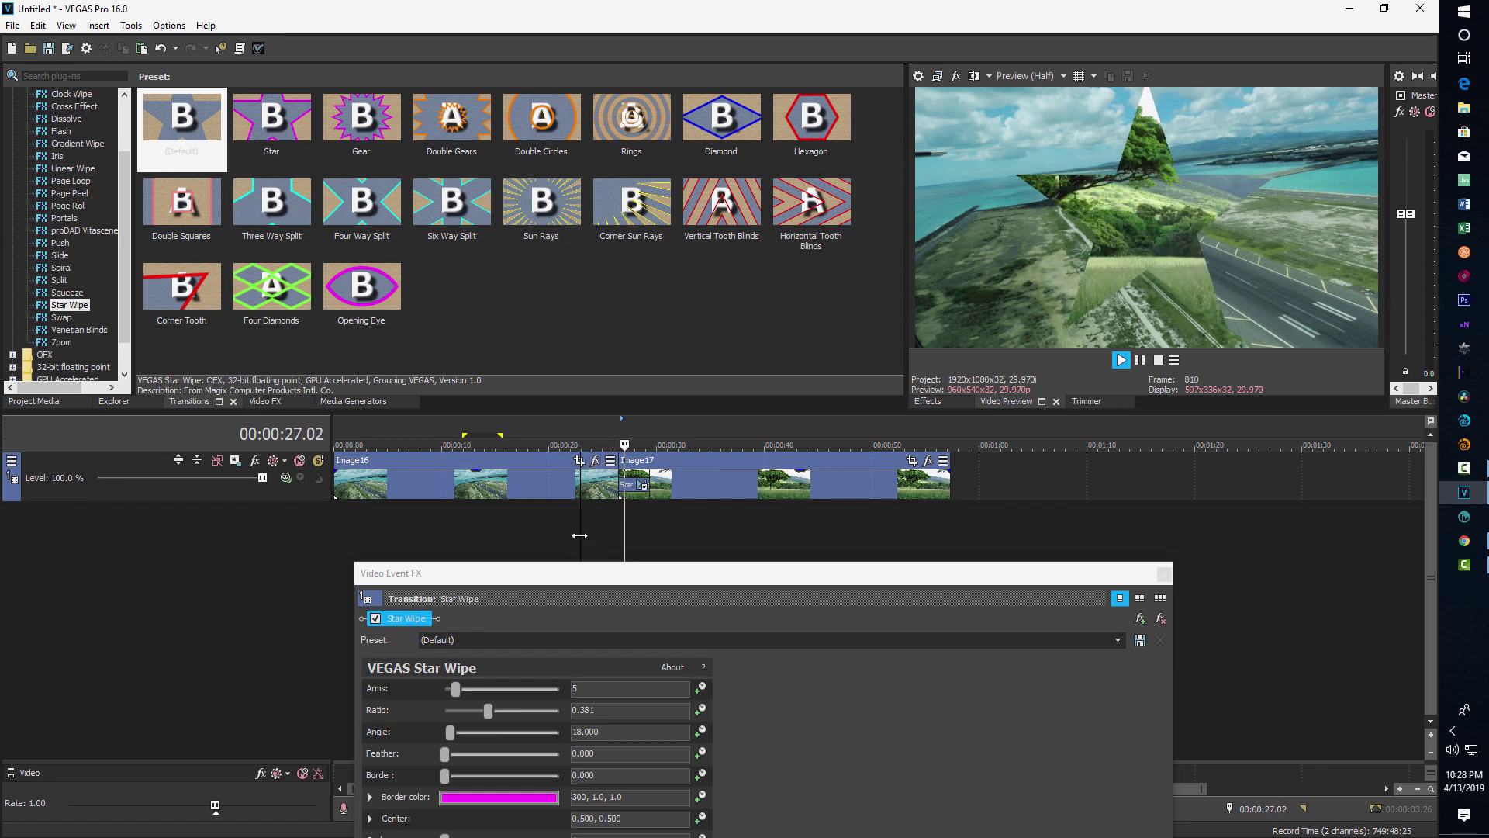
{"action": "key", "text": "space"}
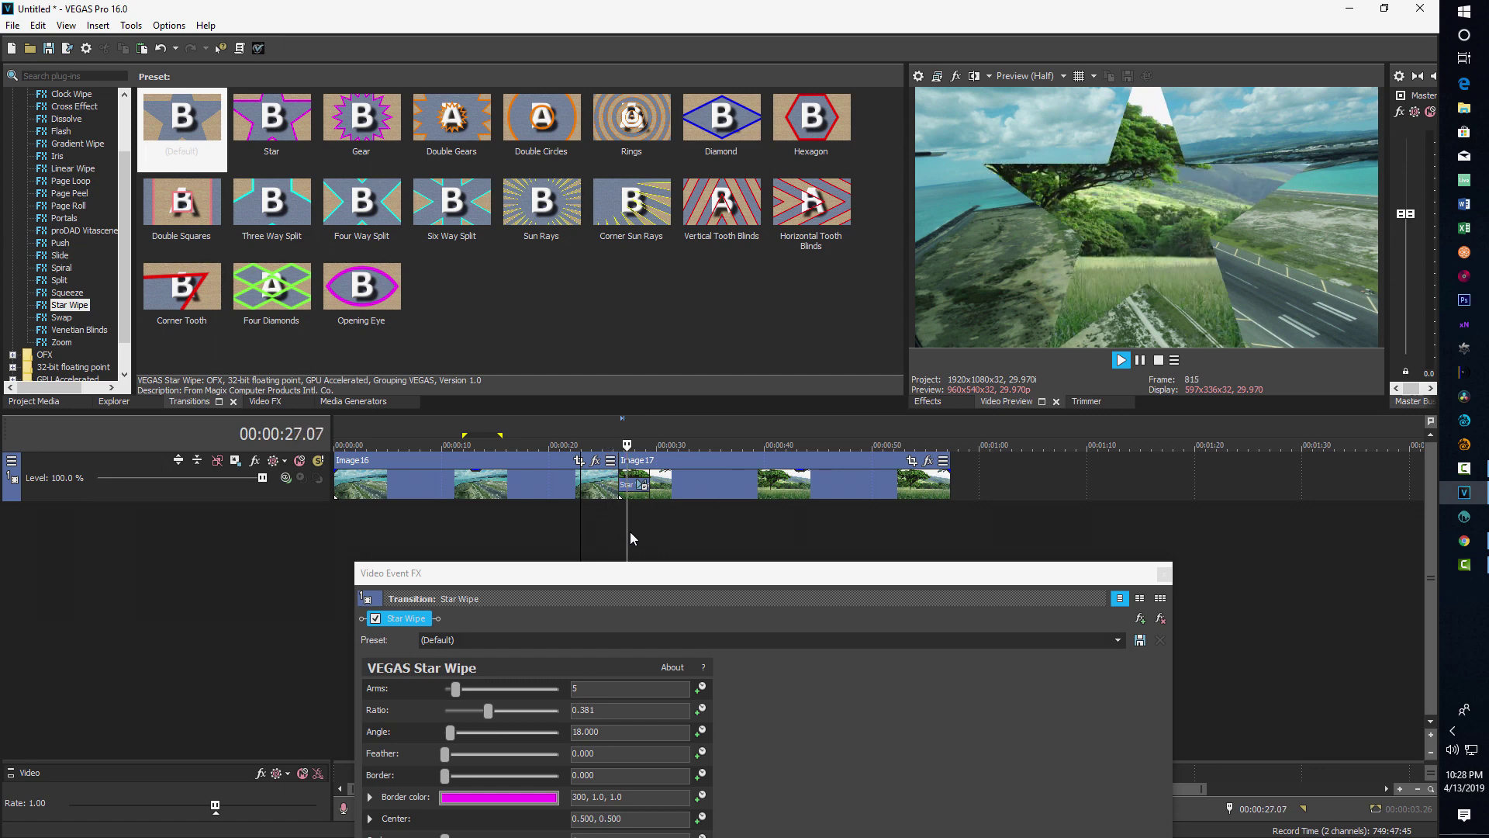
{"action": "key", "text": "space"}
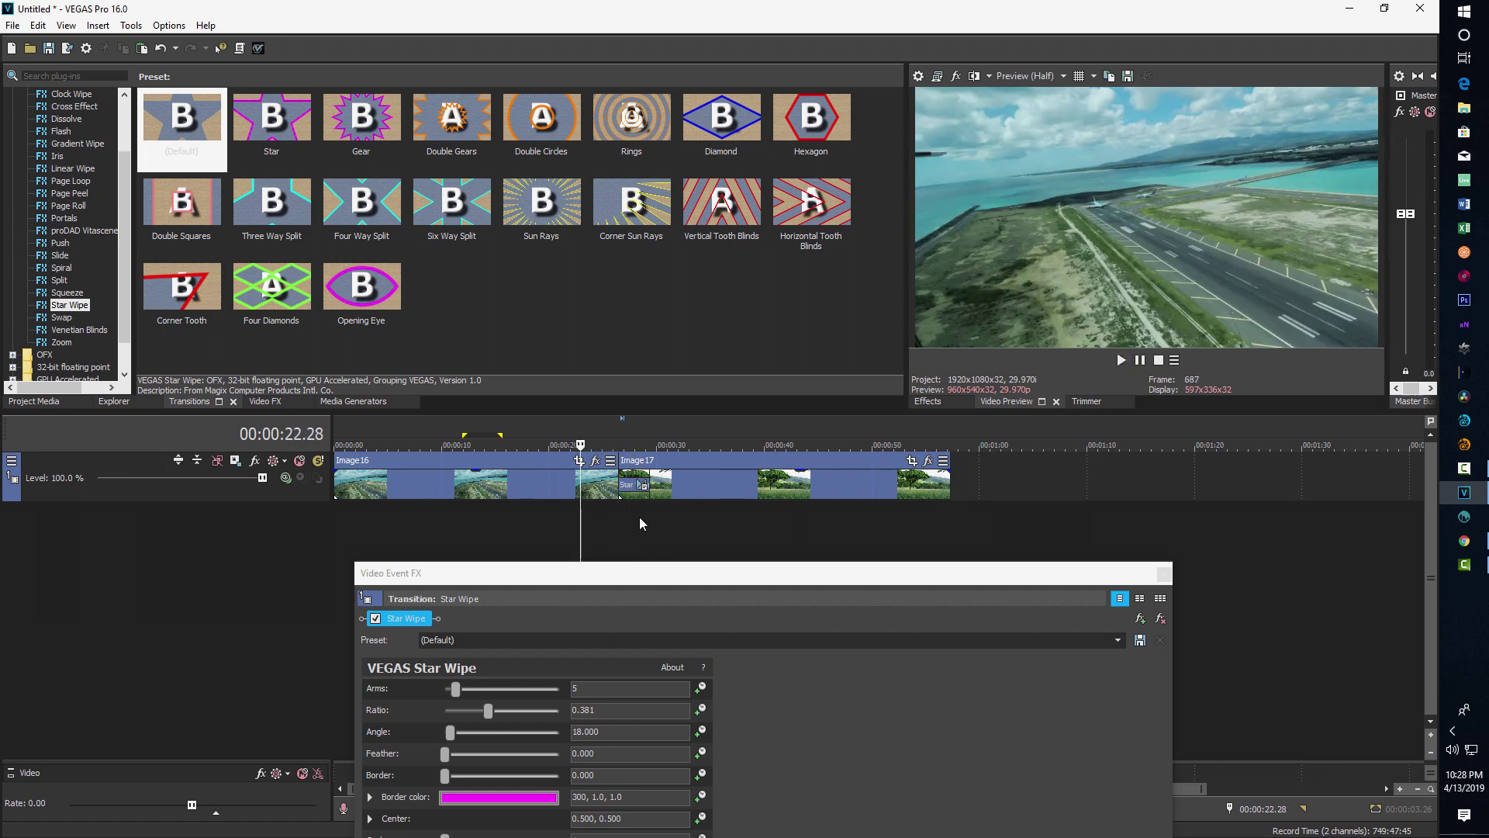
{"action": "key", "text": "space"}
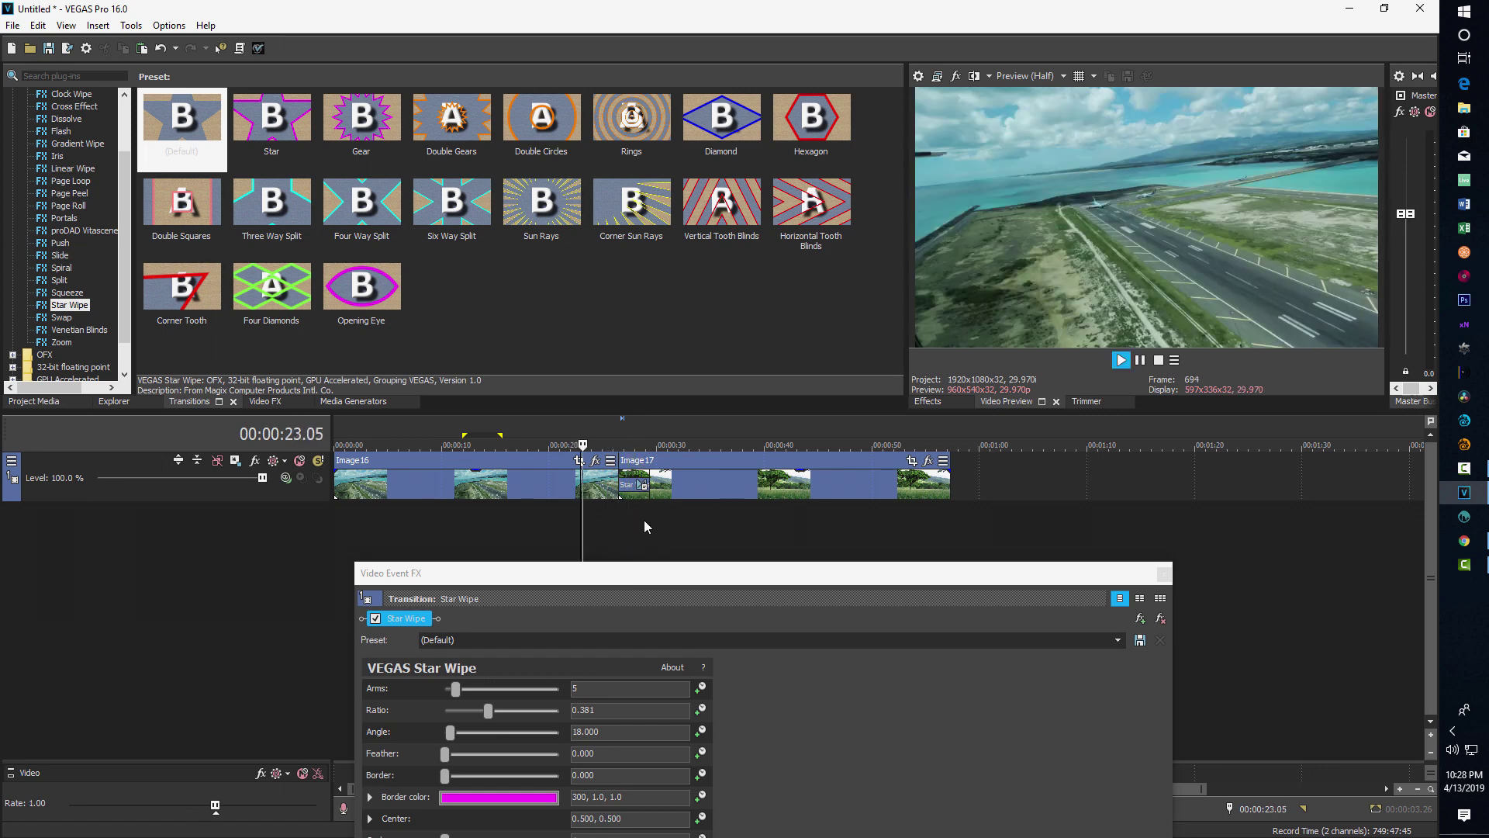
{"action": "key", "text": "space"}
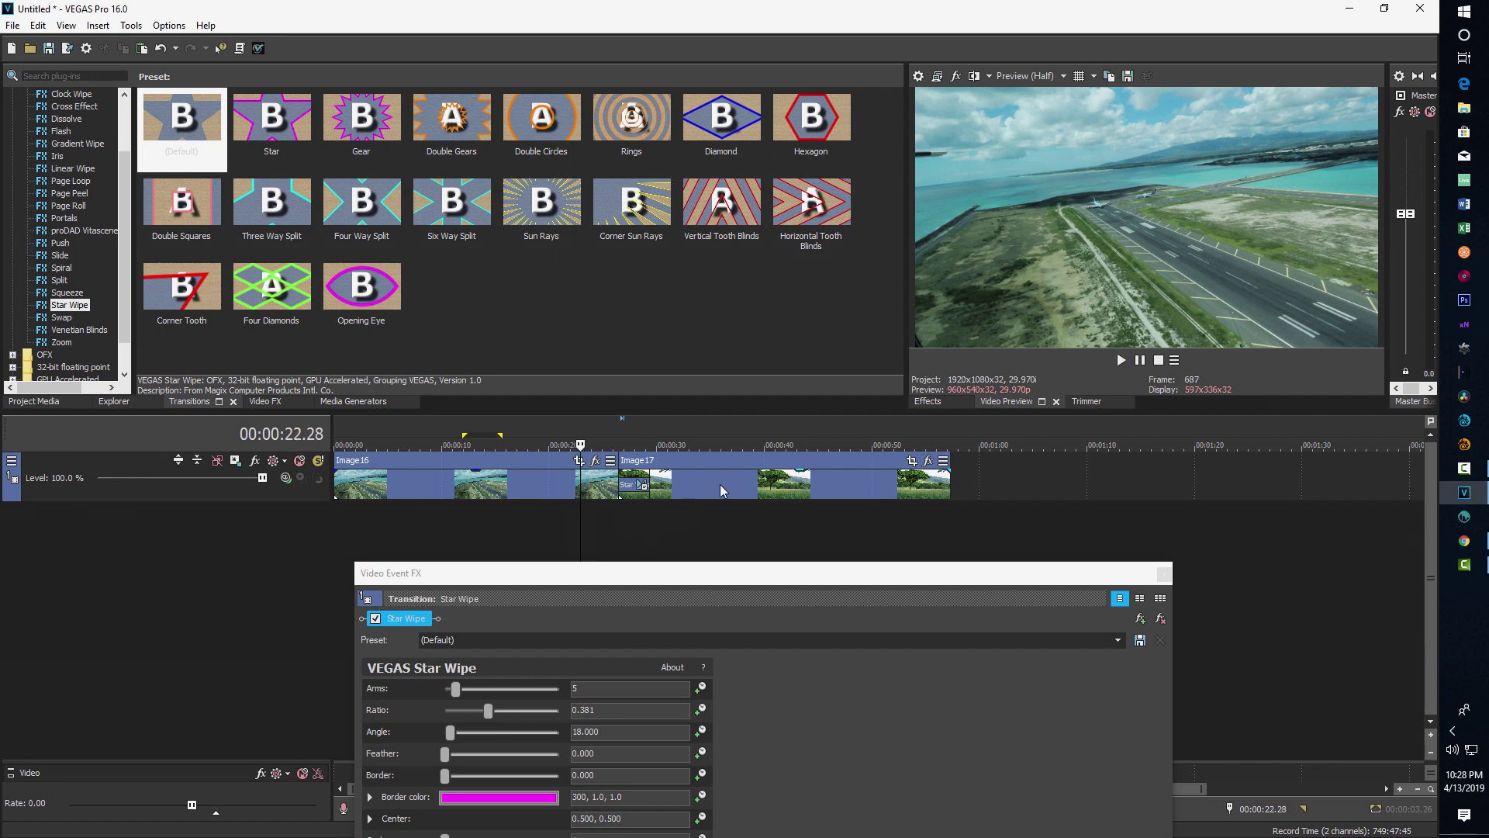
- Shift Image17 later, replay the transition, and bring the full Star Wipe settings into view
{"action": "left_click_drag", "start_coordinate": [720, 484], "coordinate": [645, 489]}
{"action": "left_click_drag", "start_coordinate": [682, 573], "coordinate": [1426, 551]}
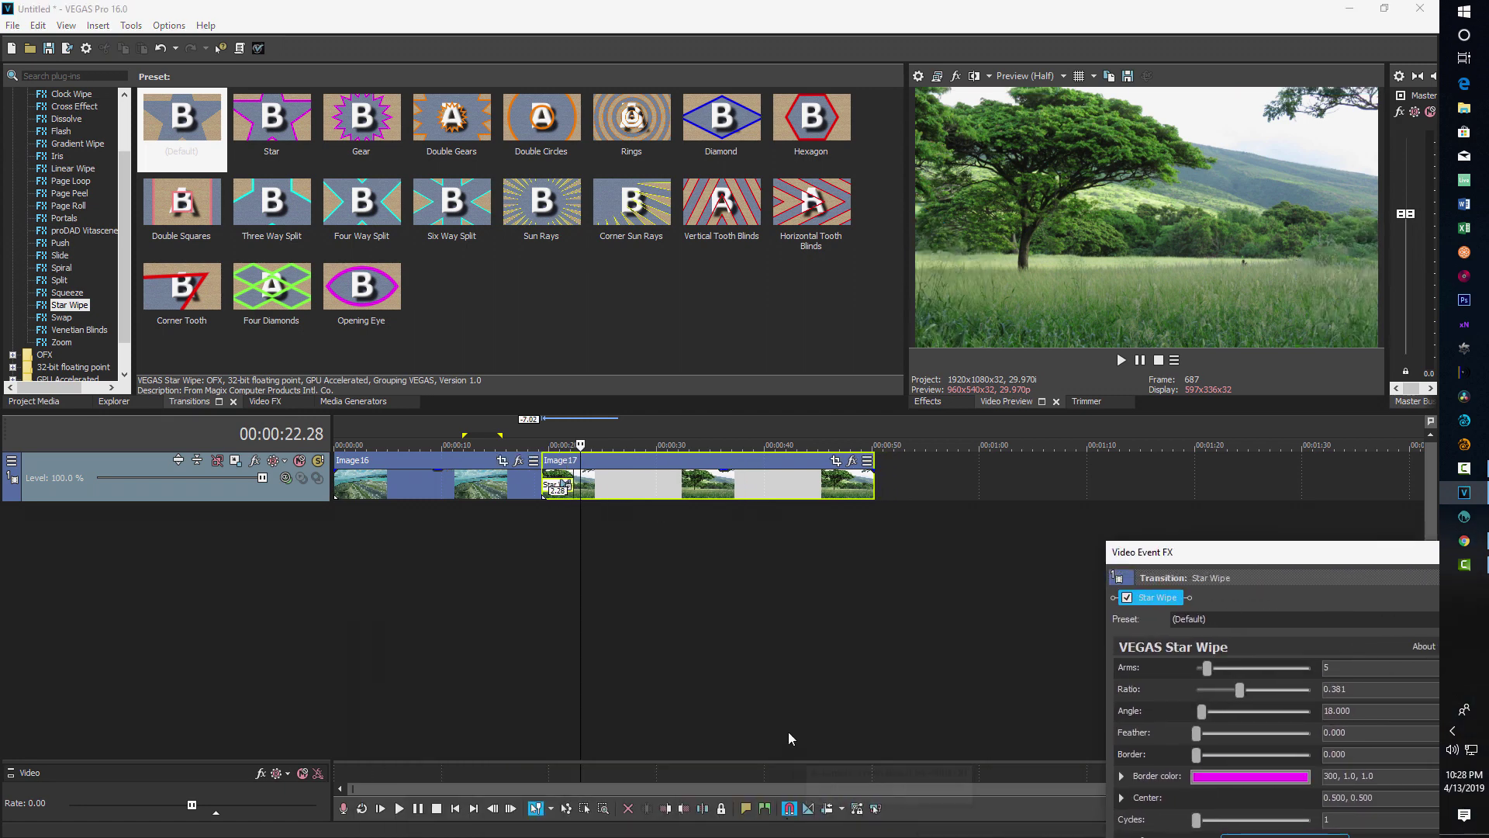
{"action": "left_click", "coordinate": [507, 563]}
{"action": "key", "text": "space"}
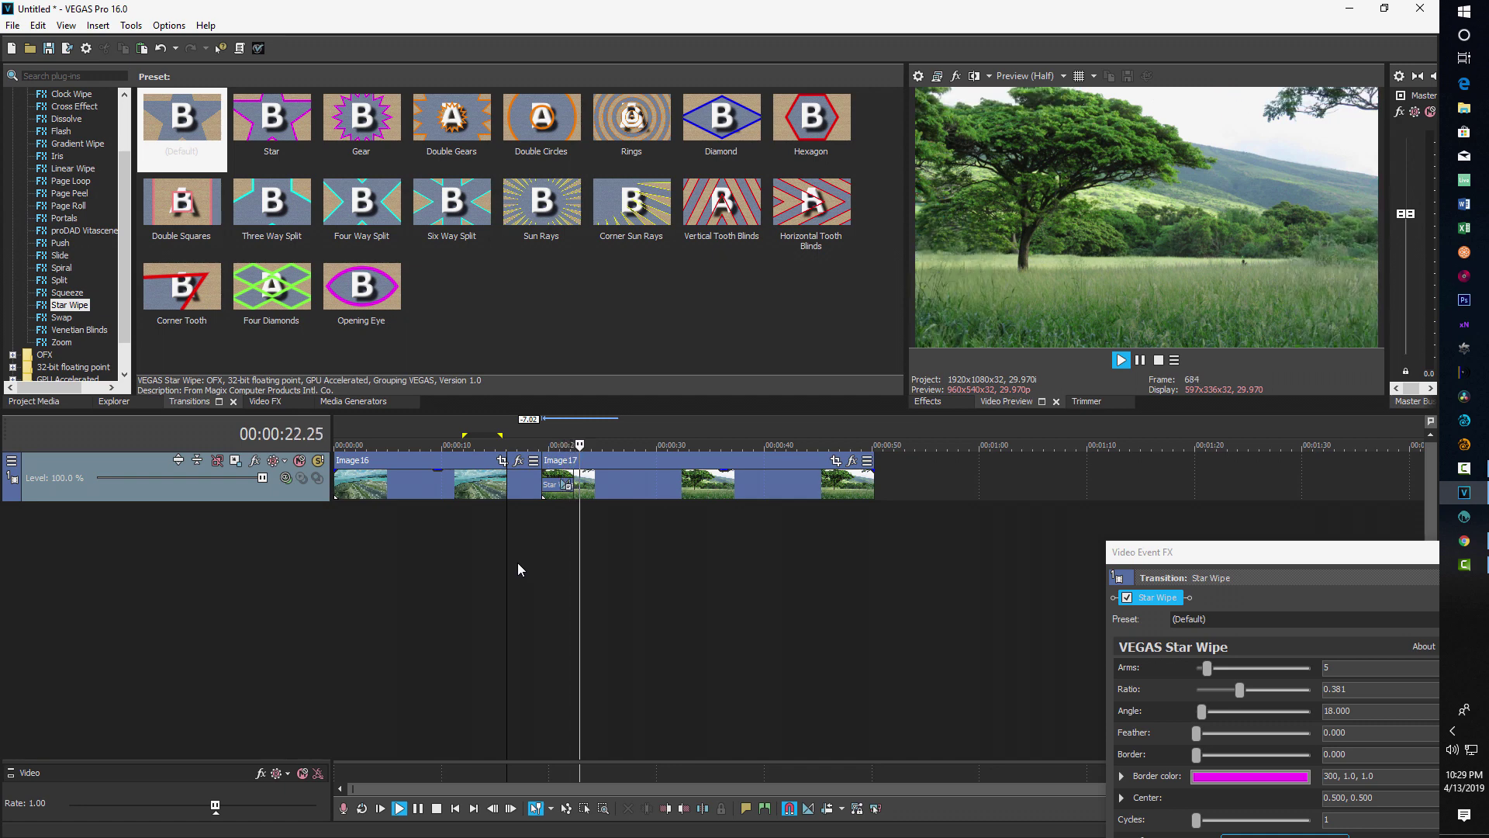
{"action": "key", "text": "space"}
{"action": "key", "text": "space"}
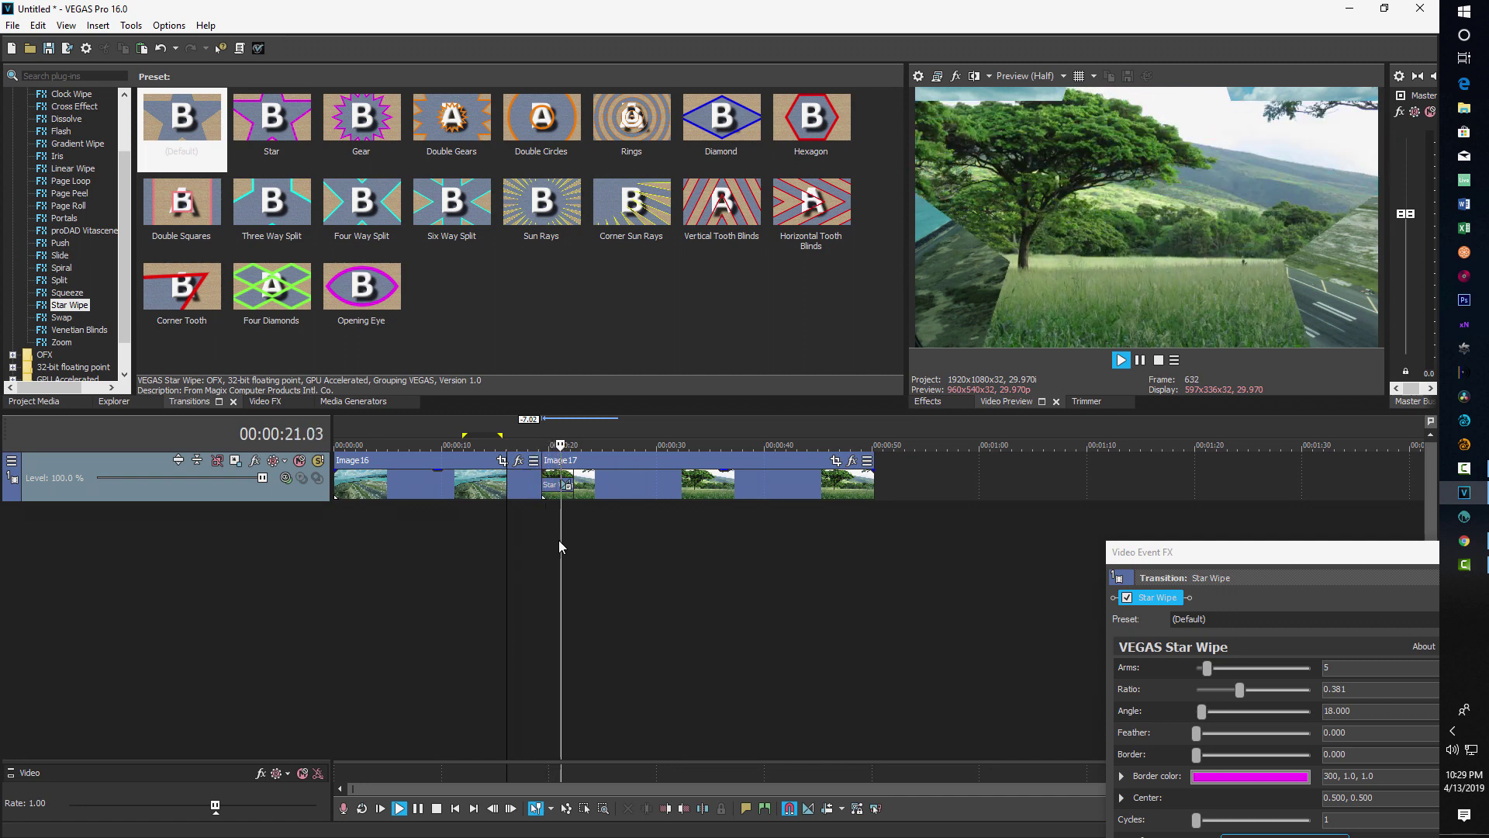
{"action": "key", "text": "space"}
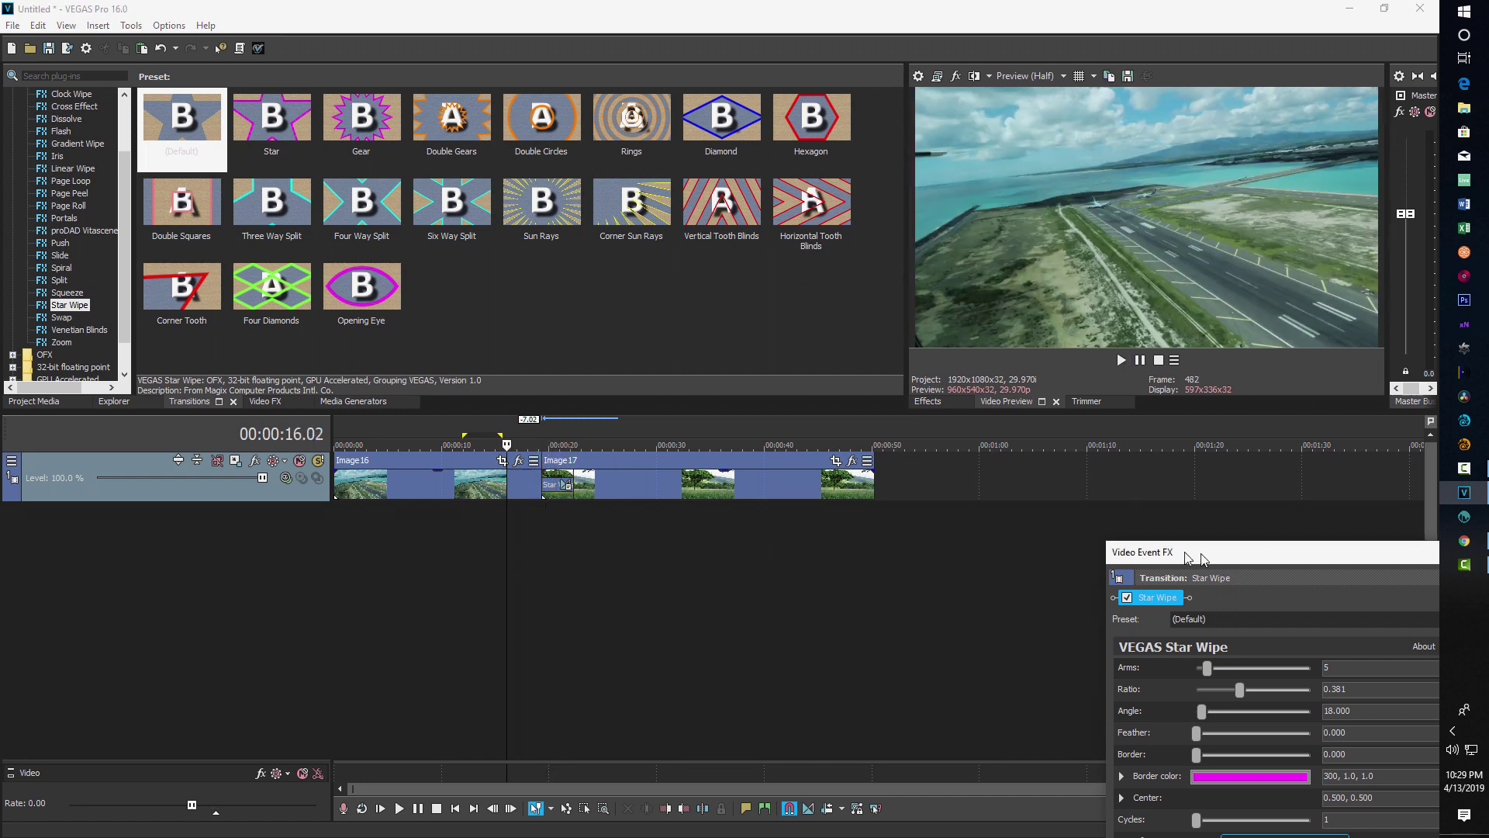
{"action": "left_click_drag", "start_coordinate": [1214, 560], "coordinate": [871, 314]}
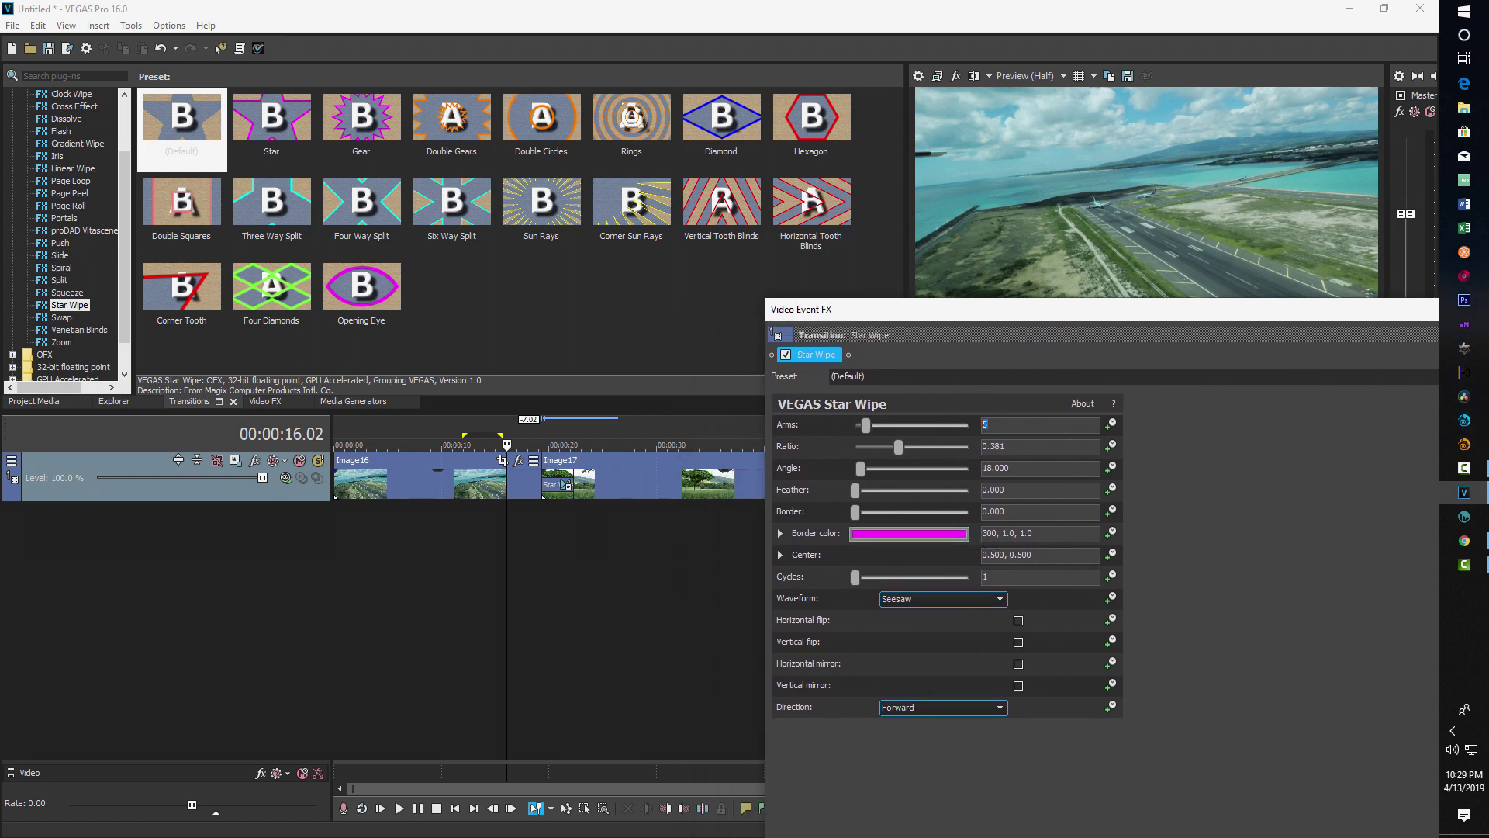
- Enter Star Wipe values: 2 arms, ratio 0, angle 90 and feather 0.02
{"action": "type", "text": "2"}
{"action": "key", "text": "Tab"}
{"action": "type", "text": "0"}
{"action": "key", "text": "Tab"}
{"action": "type", "text": "90"}
{"action": "key", "text": "Tab"}
{"action": "type", "text": ".02"}
- Change the Star Wipe border colour from magenta to black (0, 0, 0)
{"action": "left_click", "coordinate": [957, 534]}
{"action": "left_click_drag", "start_coordinate": [937, 572], "coordinate": [943, 729]}
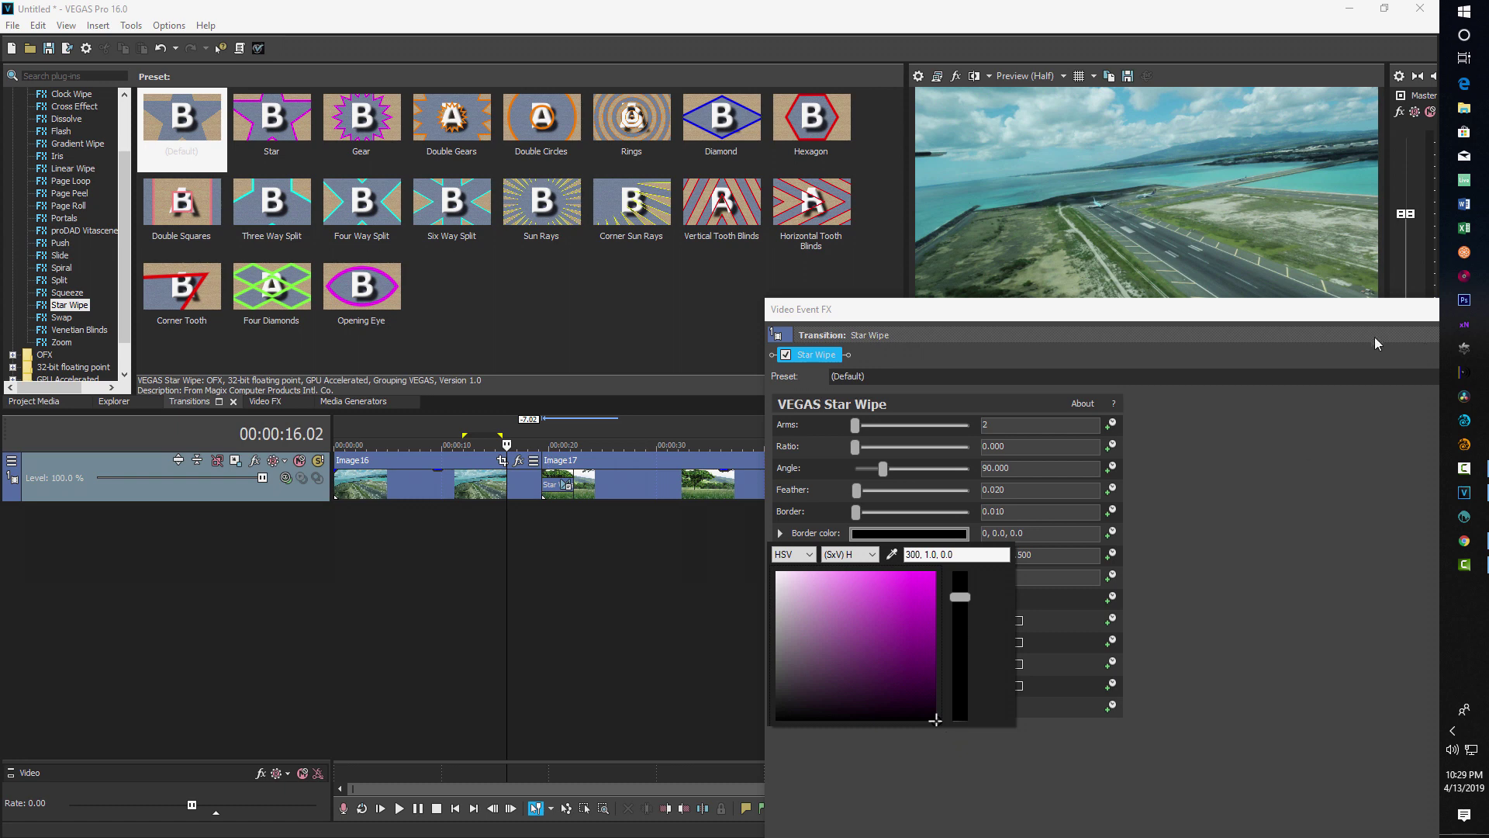
{"action": "left_click", "coordinate": [1352, 314]}
{"action": "left_click_drag", "start_coordinate": [1128, 327], "coordinate": [1150, 417]}
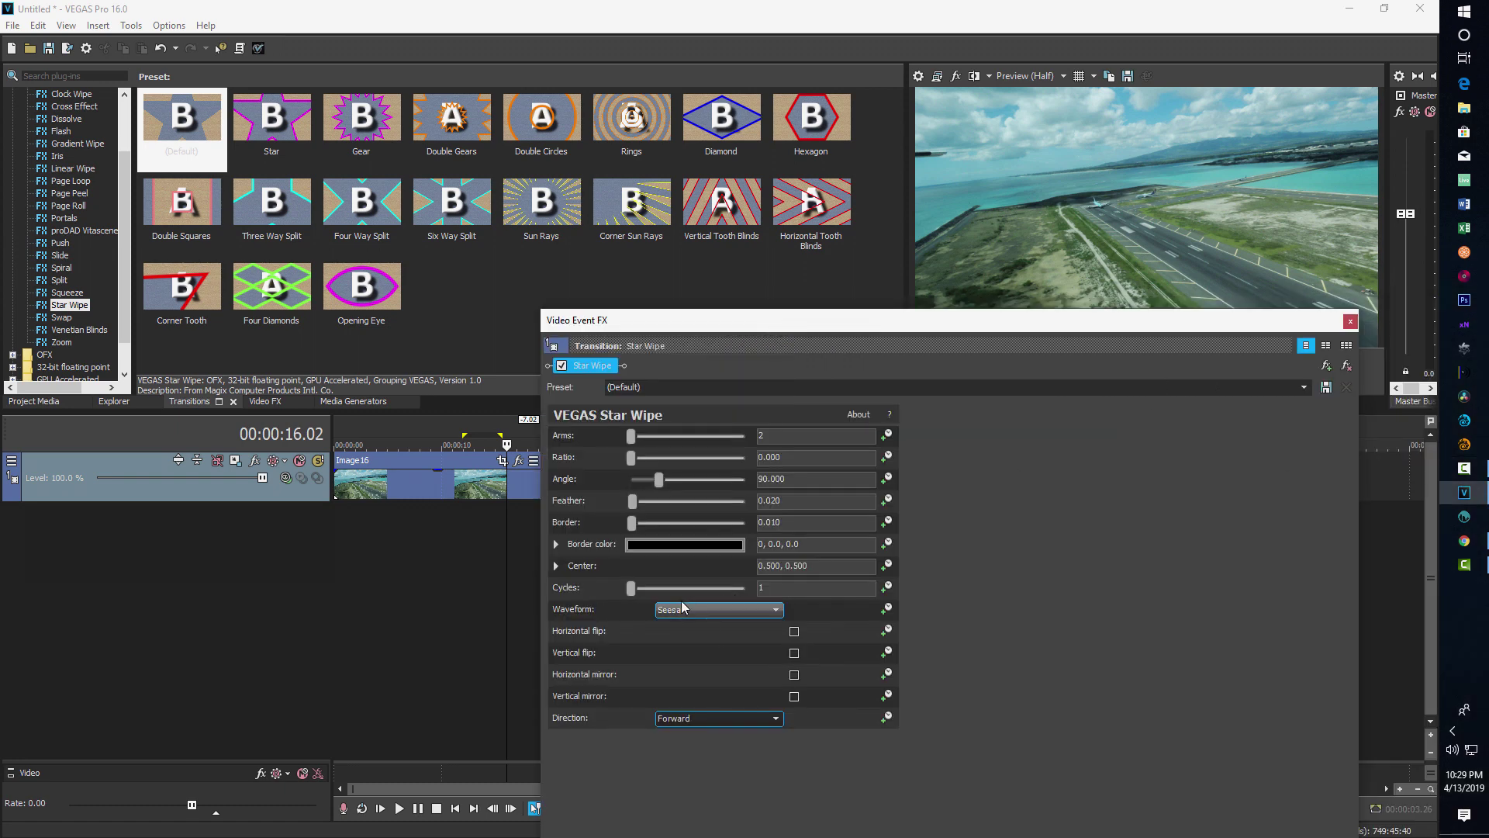
{"action": "left_click", "coordinate": [555, 566]}
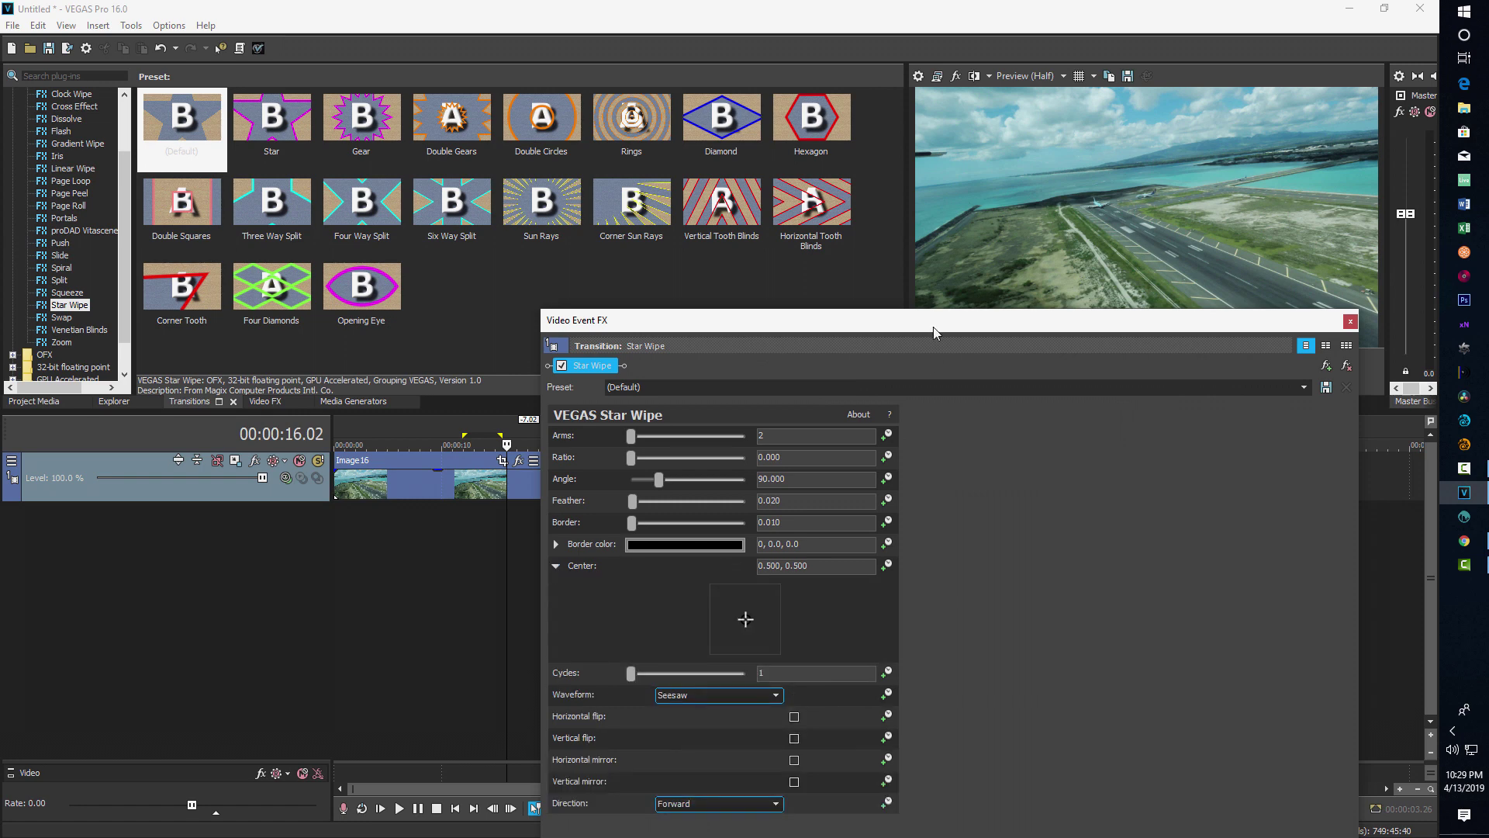
- Preview the two-arm, 90° black-bordered Star Wipe from just before the transition
{"action": "left_click_drag", "start_coordinate": [933, 327], "coordinate": [1203, 373]}
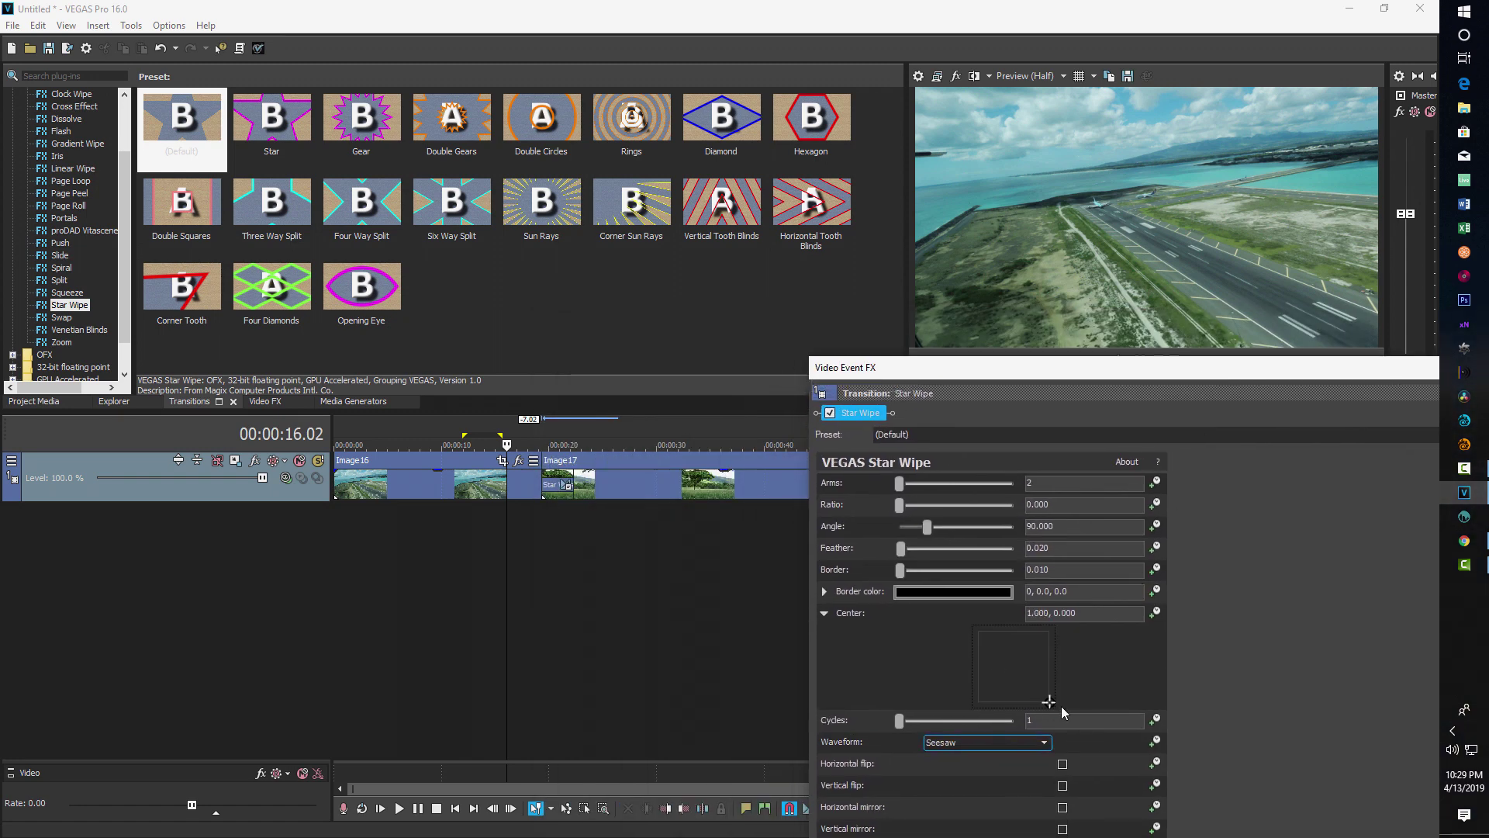
{"action": "left_click", "coordinate": [487, 582]}
{"action": "key", "text": "space"}
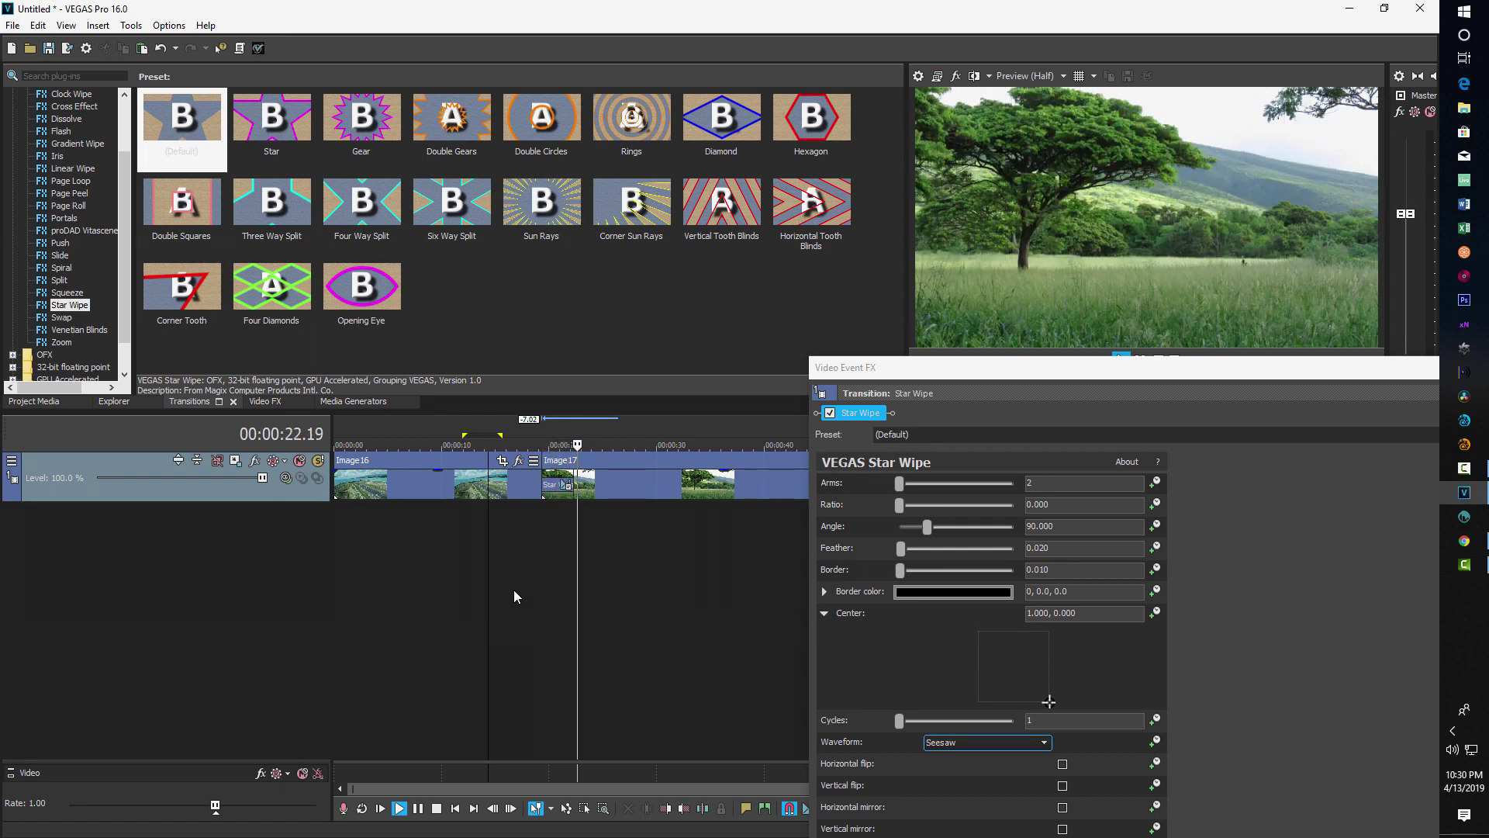
{"action": "key", "text": "space"}
{"action": "key", "text": "space"}
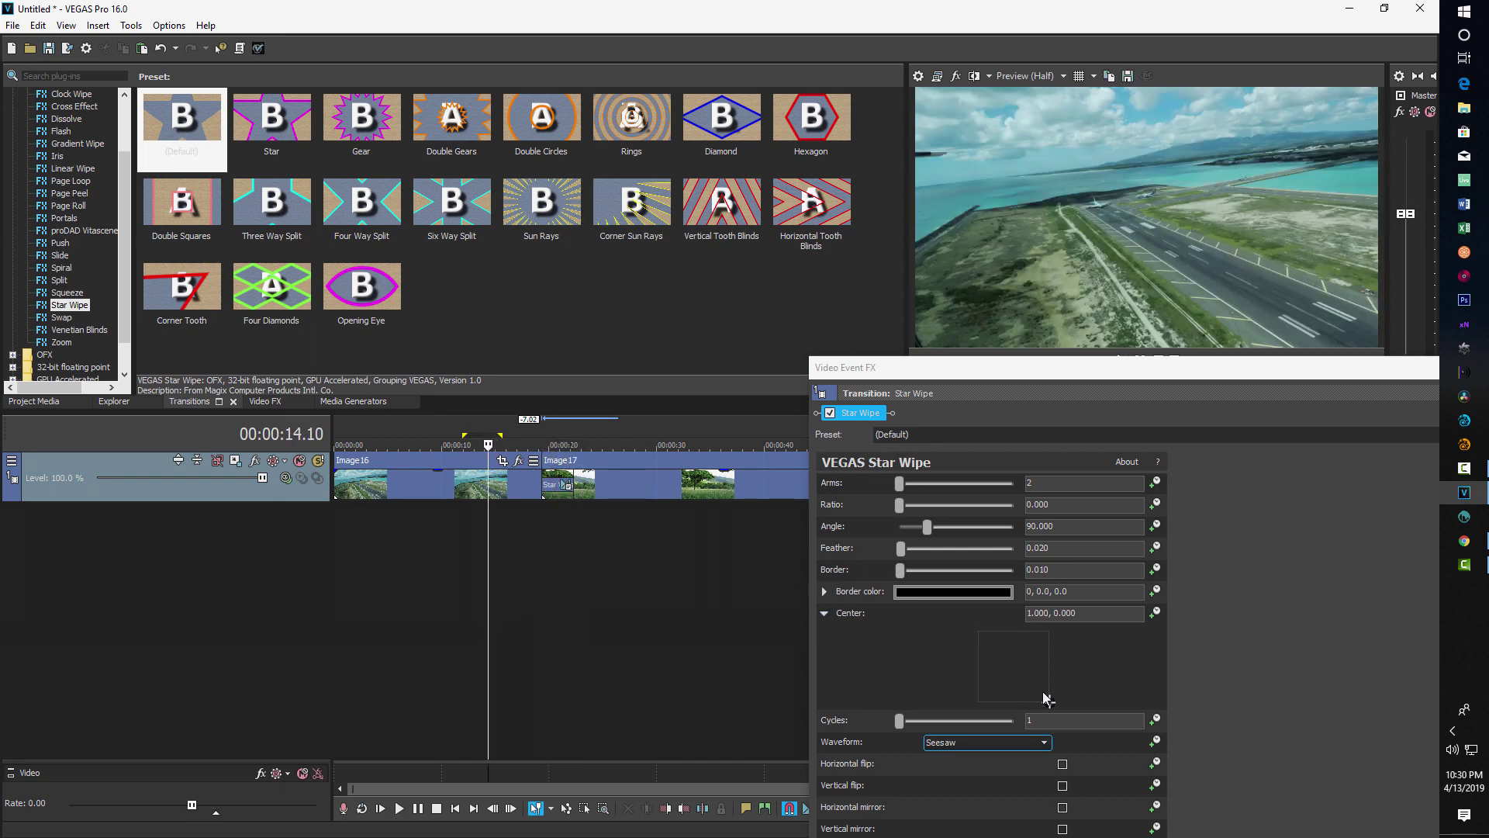
- Move the wipe center to the corner at 0.000, 0.000 and replay the transition
{"action": "left_click_drag", "start_coordinate": [1051, 704], "coordinate": [956, 712]}
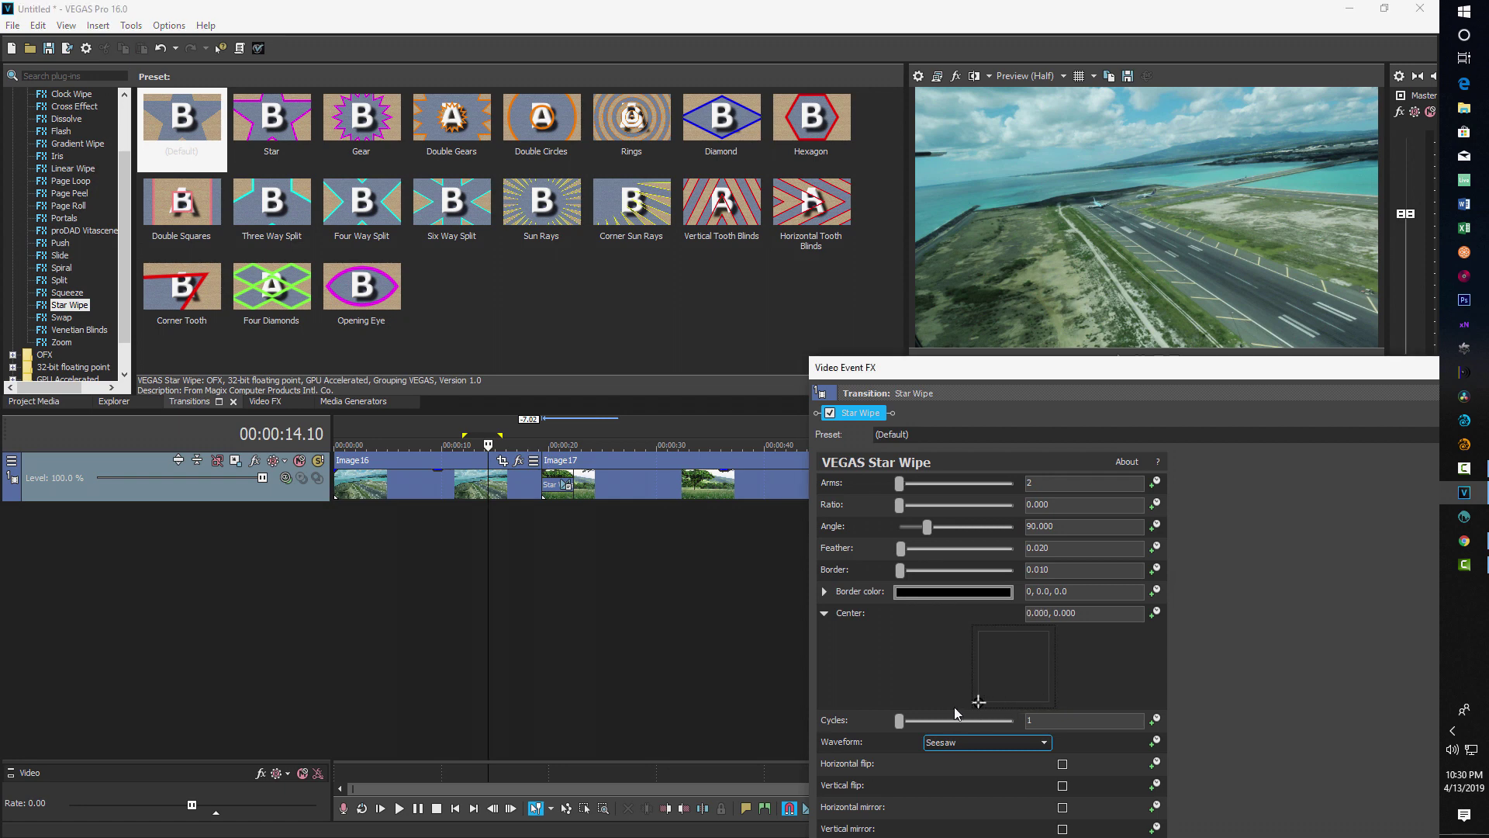
{"action": "key", "text": "space"}
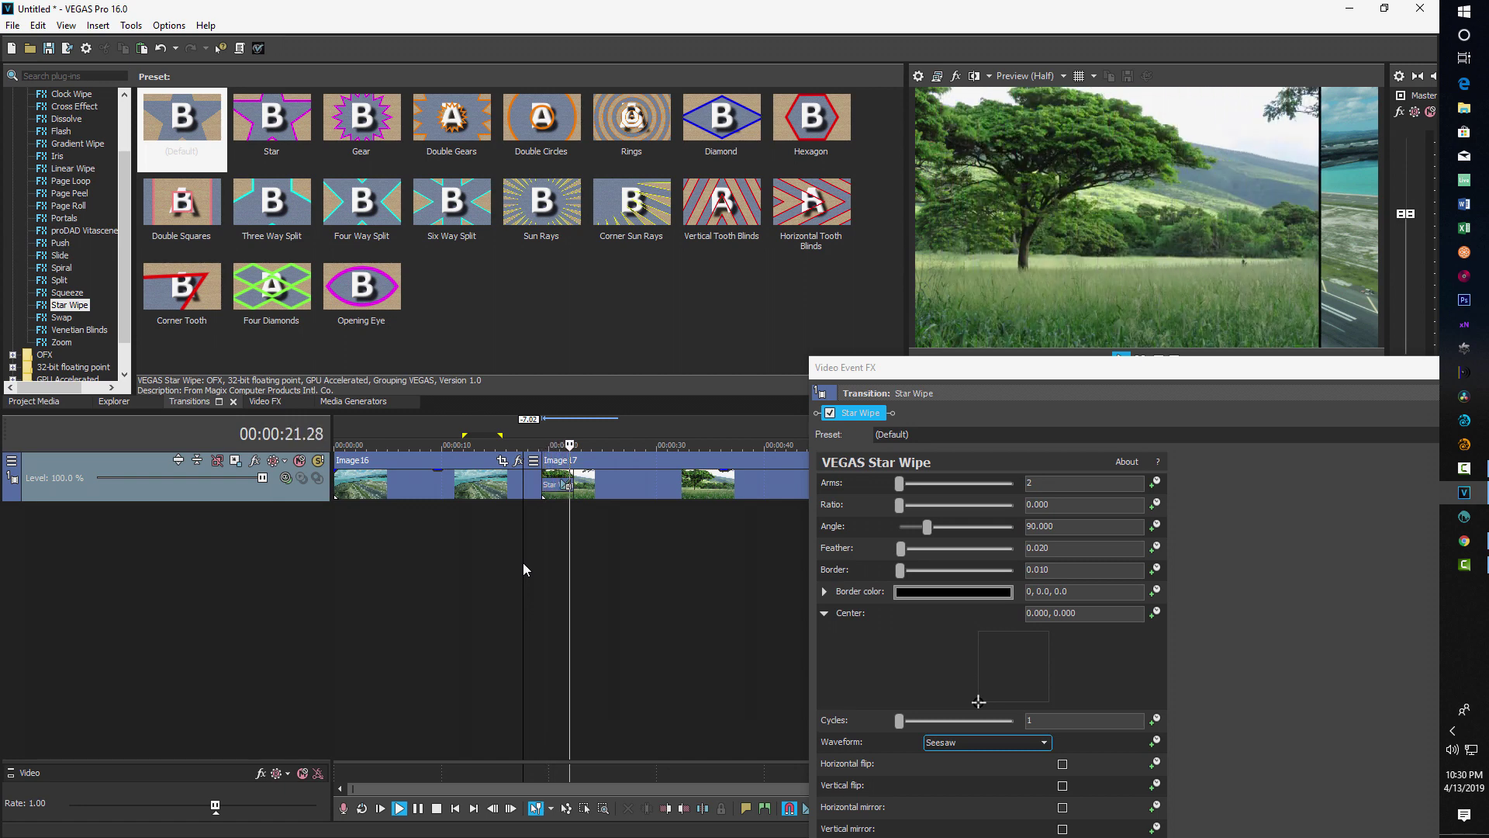
{"action": "key", "text": "space"}
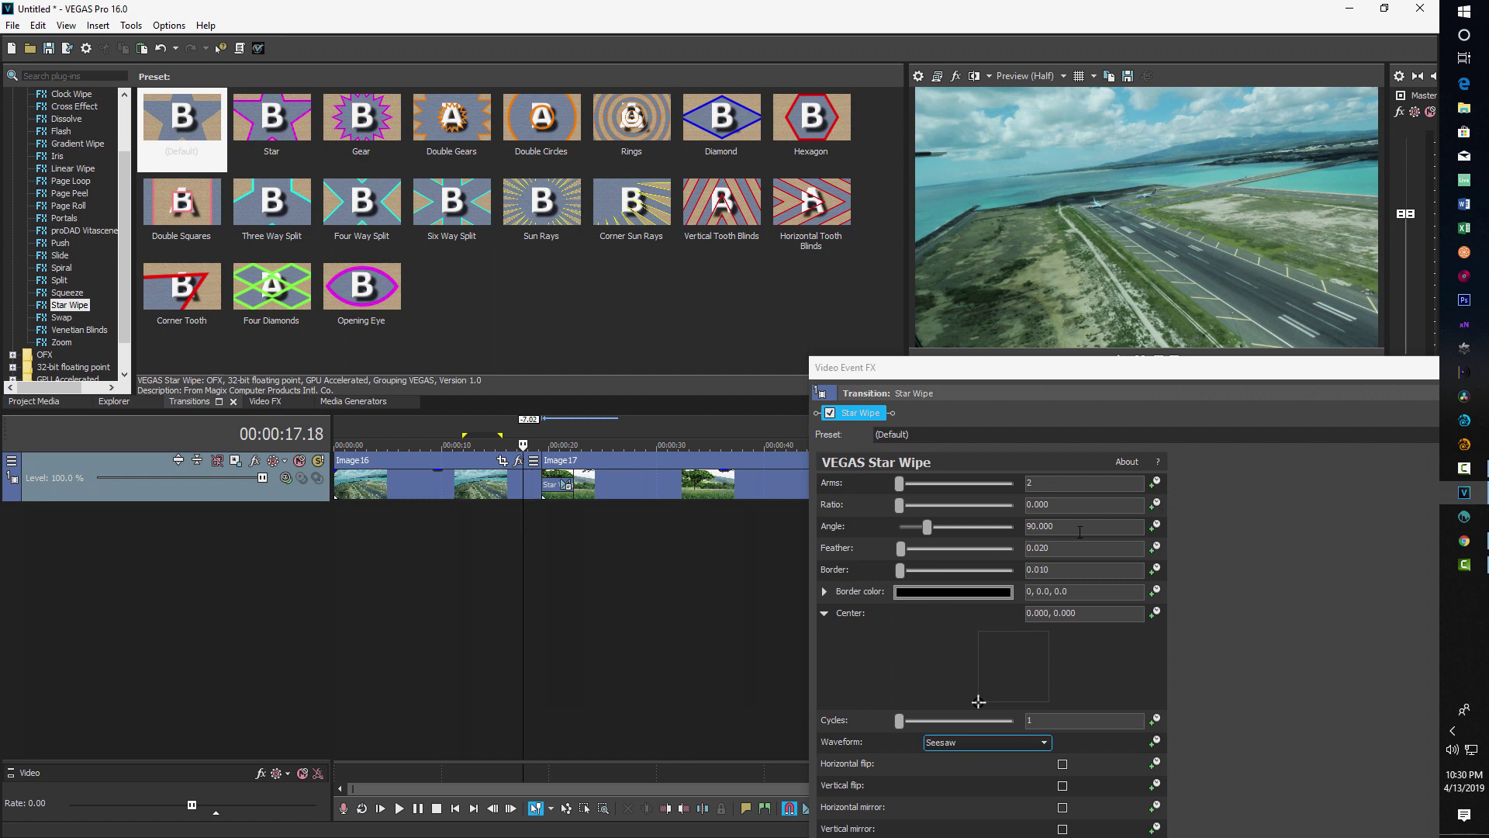
{"action": "left_click", "coordinate": [1049, 528]}
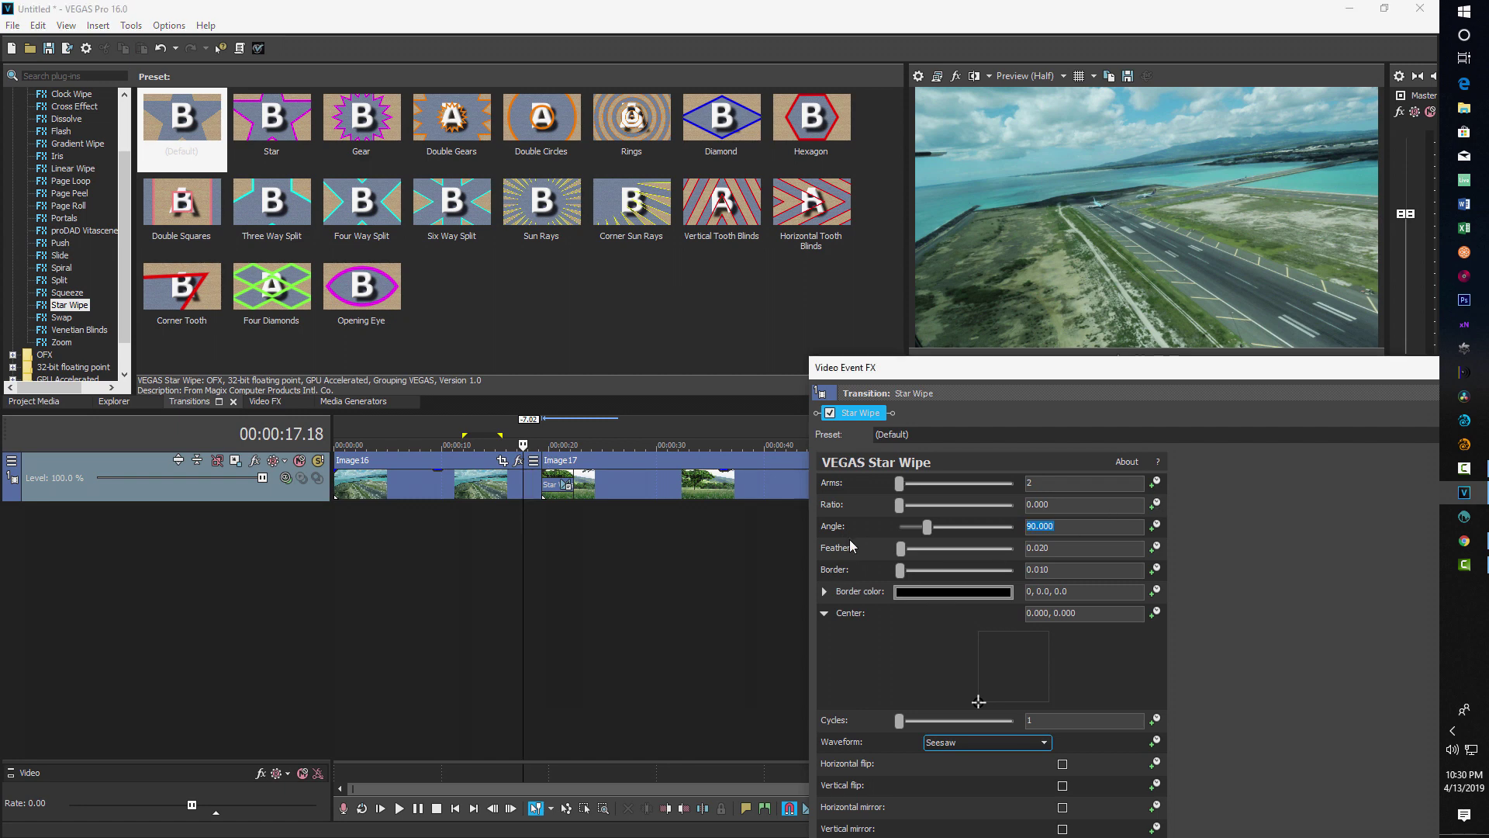
- Set the Star Wipe angle to 180 and play the transition to preview it
{"action": "type", "text": "180"}
{"action": "key", "text": "Return"}
{"action": "left_click", "coordinate": [510, 546]}
{"action": "key", "text": "space"}
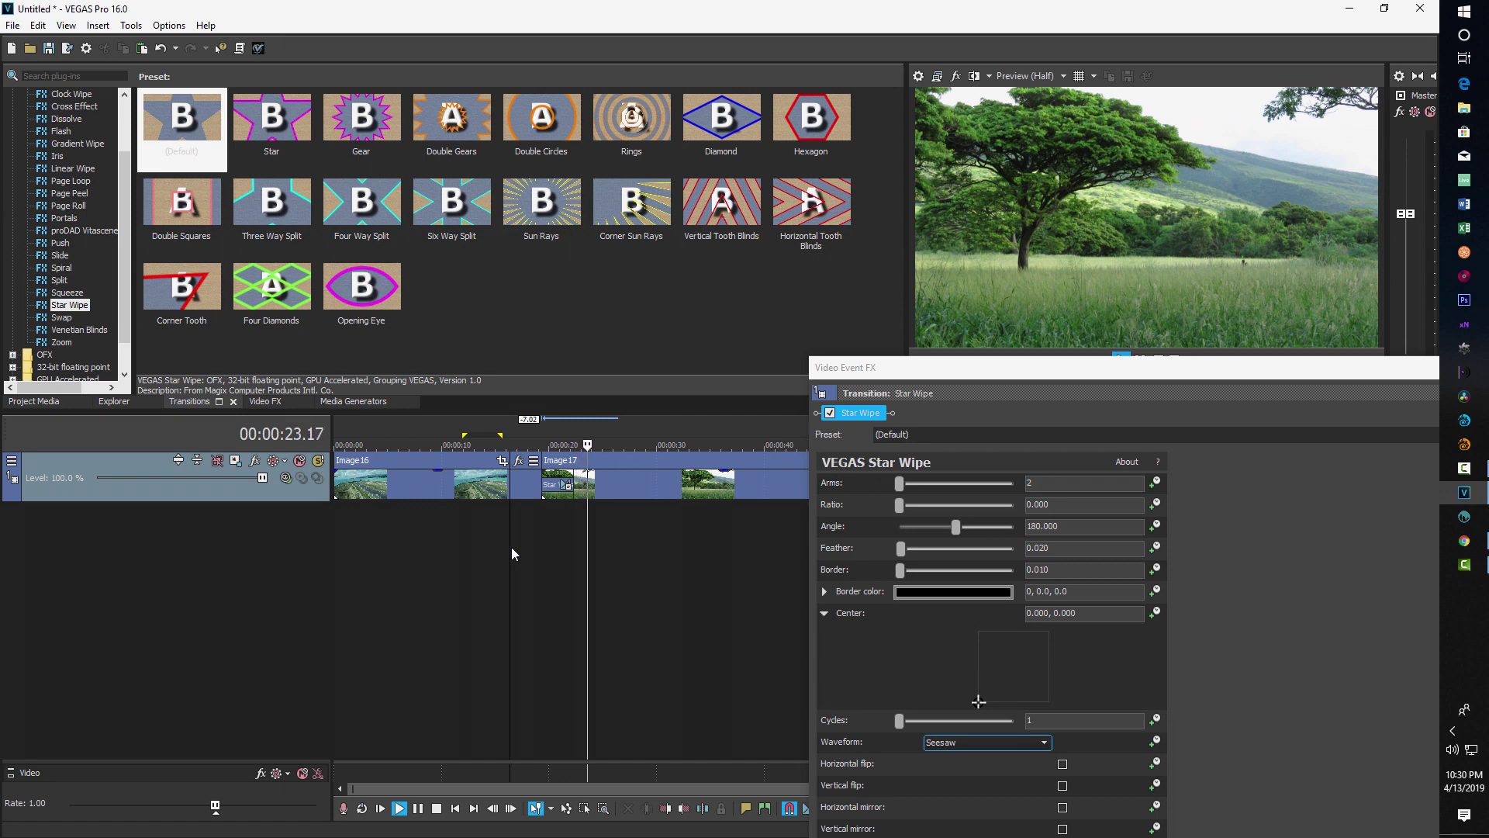
{"action": "key", "text": "space"}
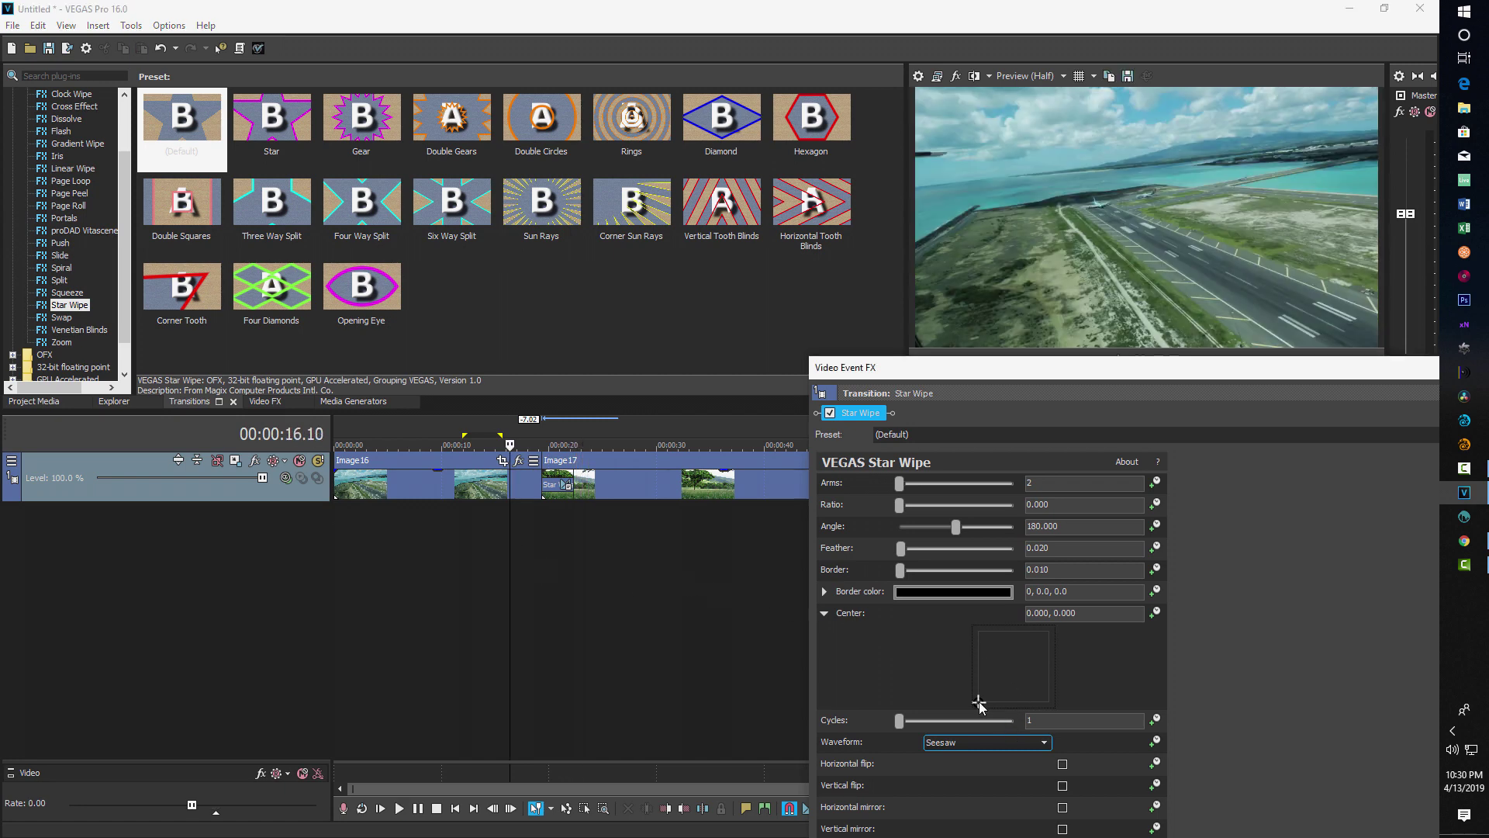
{"action": "left_click", "coordinate": [500, 557]}
{"action": "key", "text": "space"}
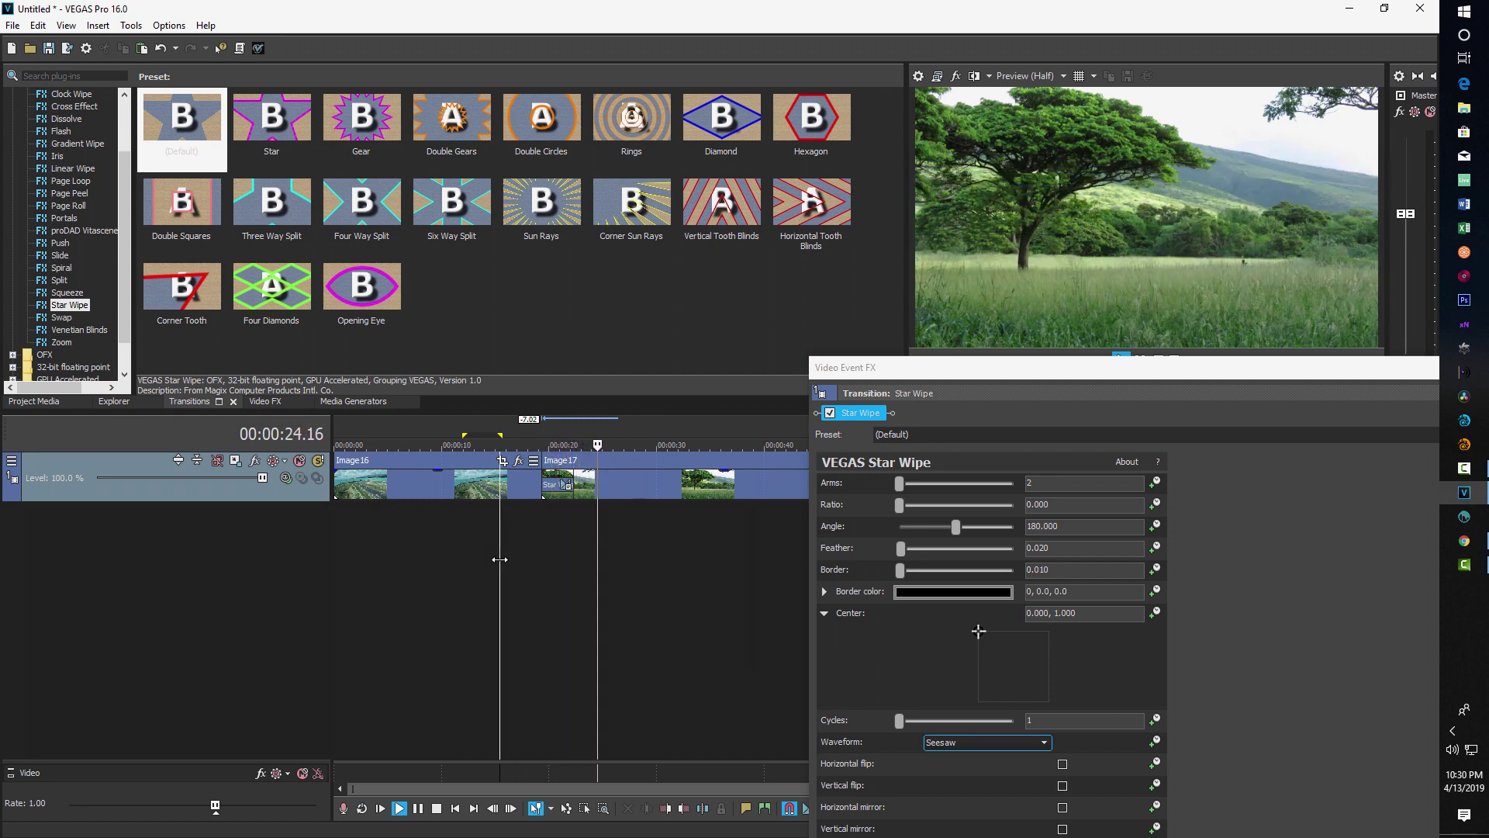
{"action": "key", "text": "space"}
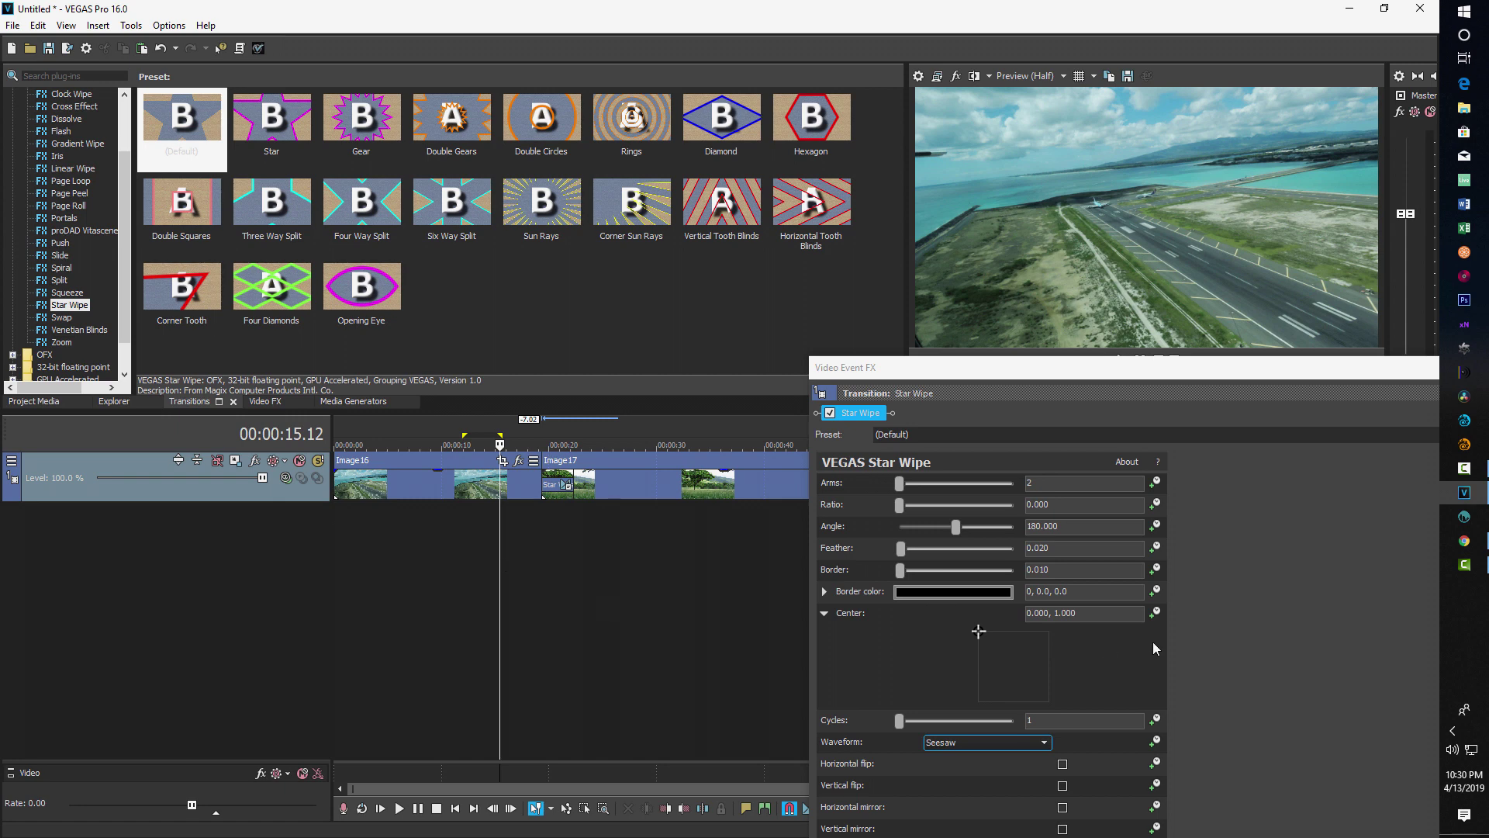